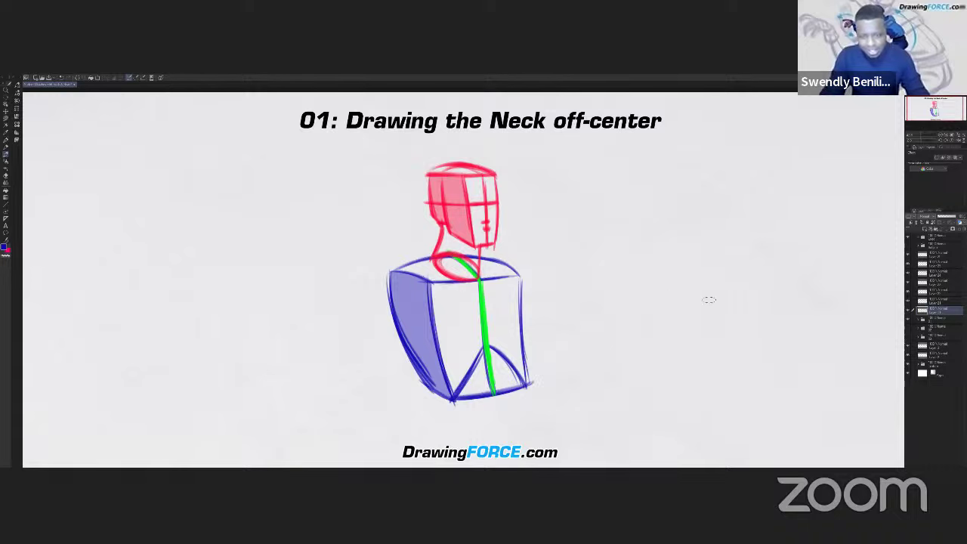
Expand the example's layer folder and show the front-view torso with its head and neck beside the three-quarter figure.
left_click(919, 324)
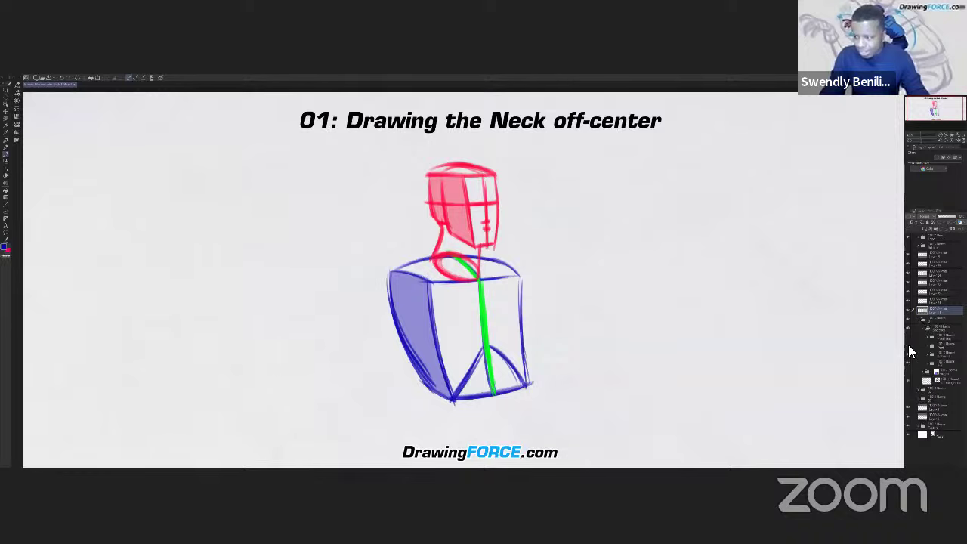
left_click(907, 344)
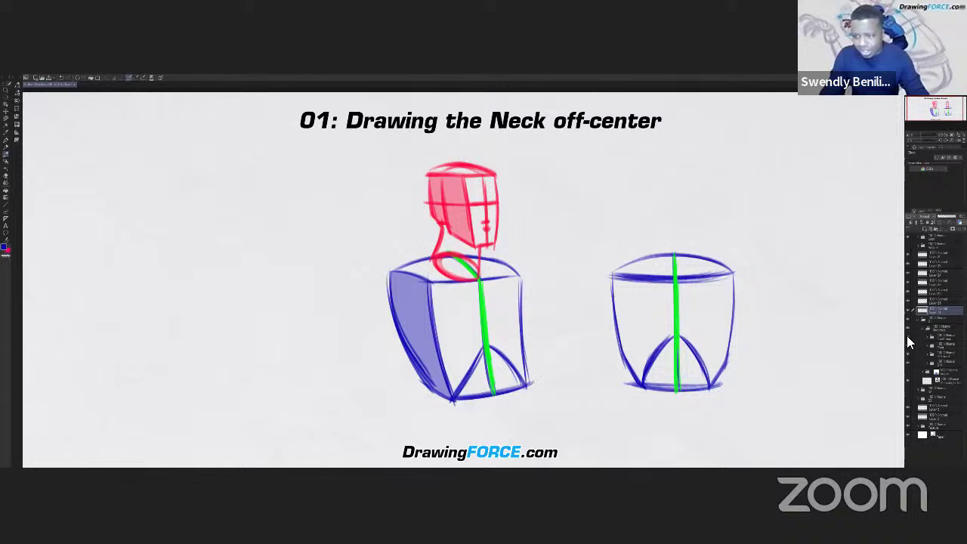
left_click(908, 342)
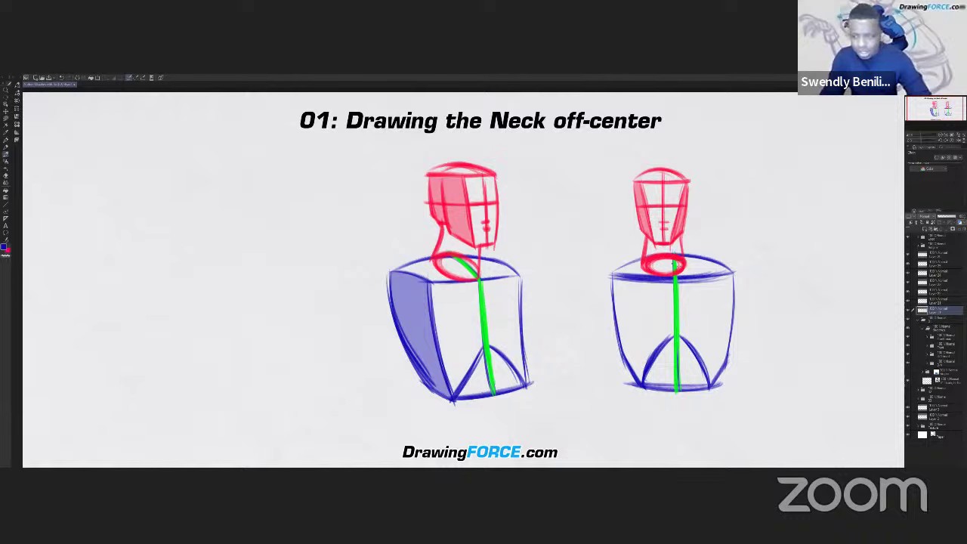
Undo the trial ellipse around the front-view neck base and hide the head and neck layers of both figures.
left_click_drag(697, 250, 633, 242)
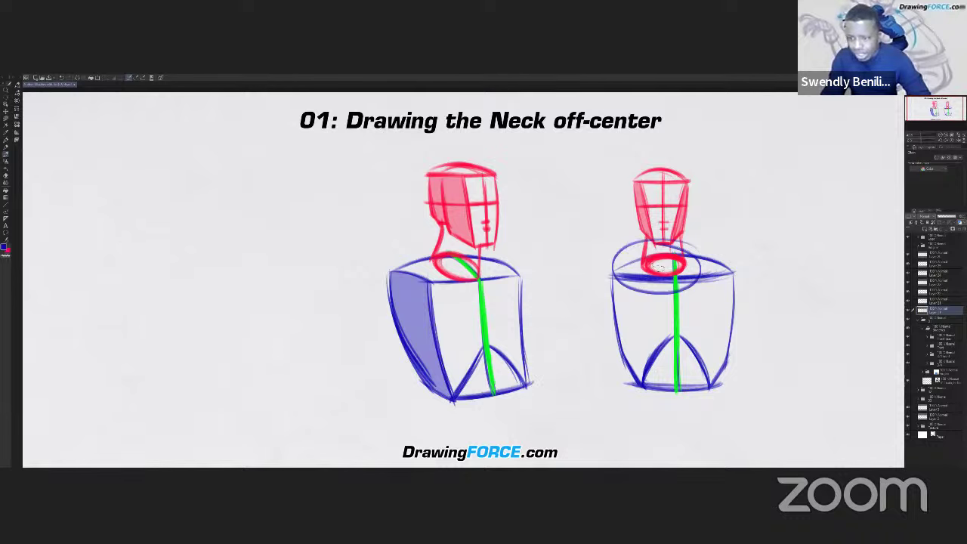
key("ctrl+z")
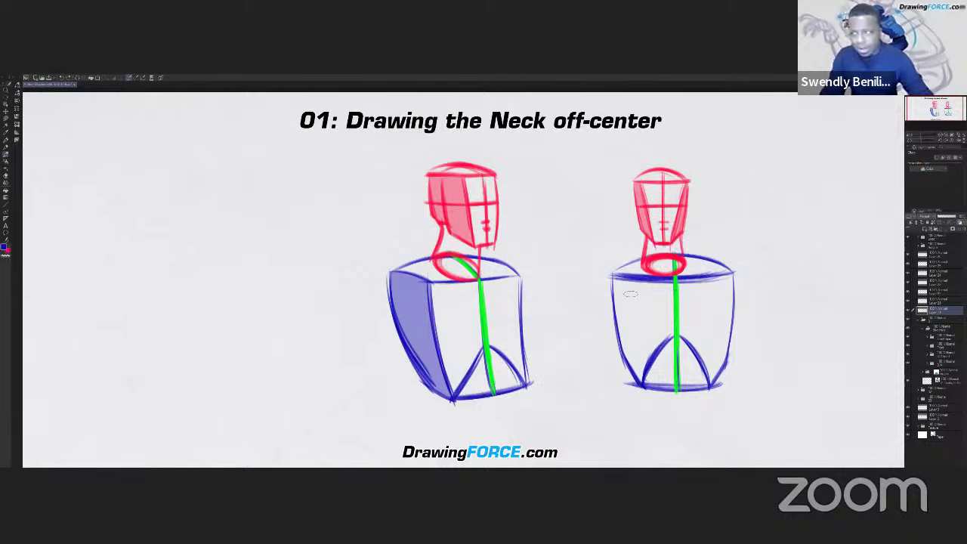
left_click(907, 337)
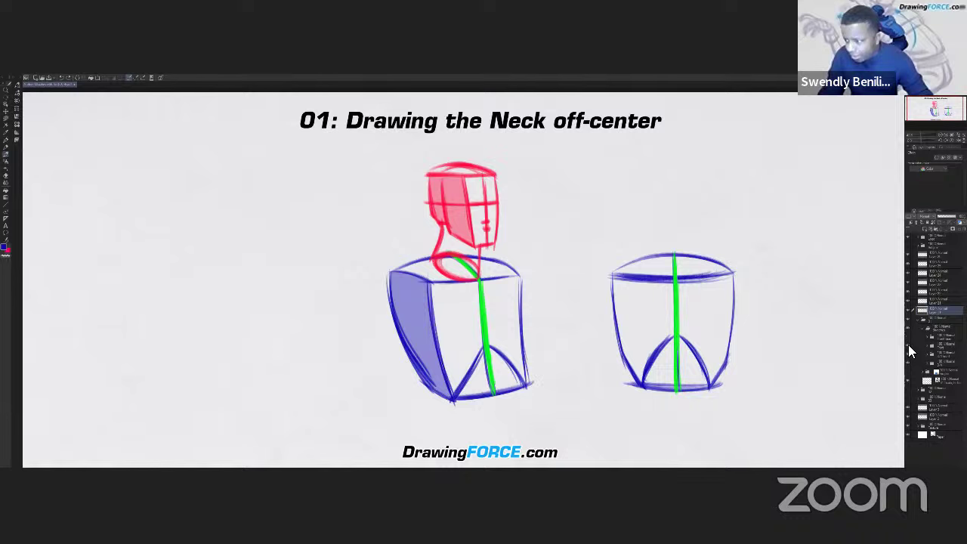
left_click(907, 345)
left_click(907, 346)
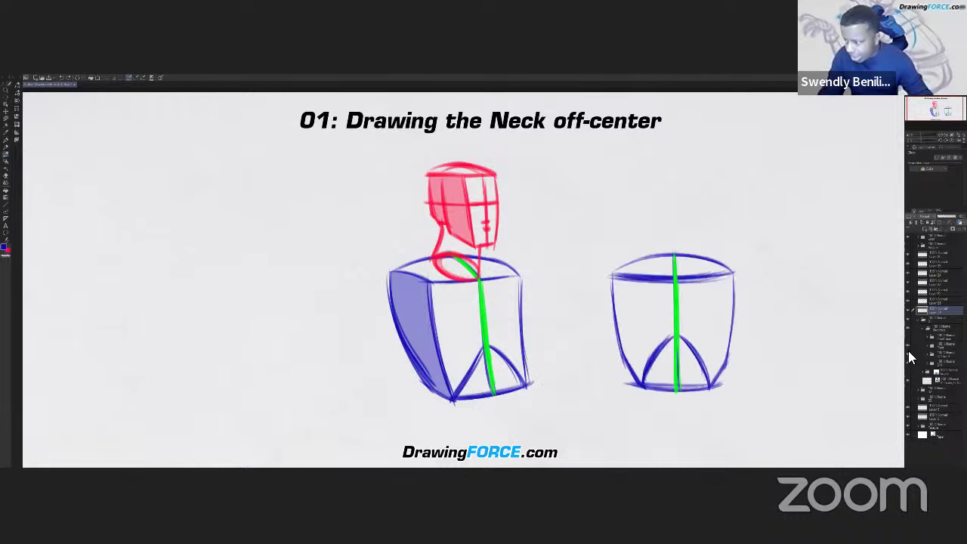
left_click(906, 354)
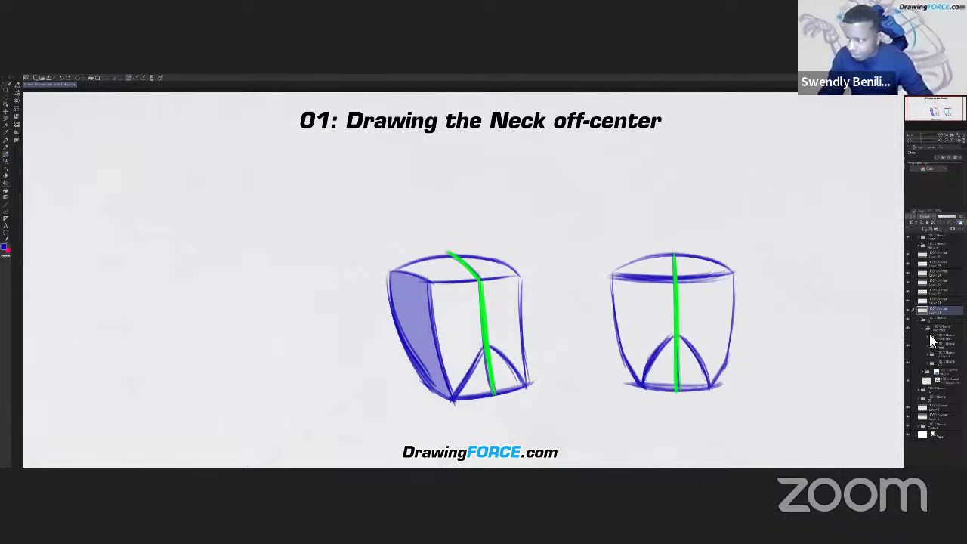
Sketch a rounded triangular neck base in red on the top plane of the three-quarter torso, pointing to the front of the centre line.
left_click_drag(488, 267, 520, 268)
scroll(520, 269, "up", 2)
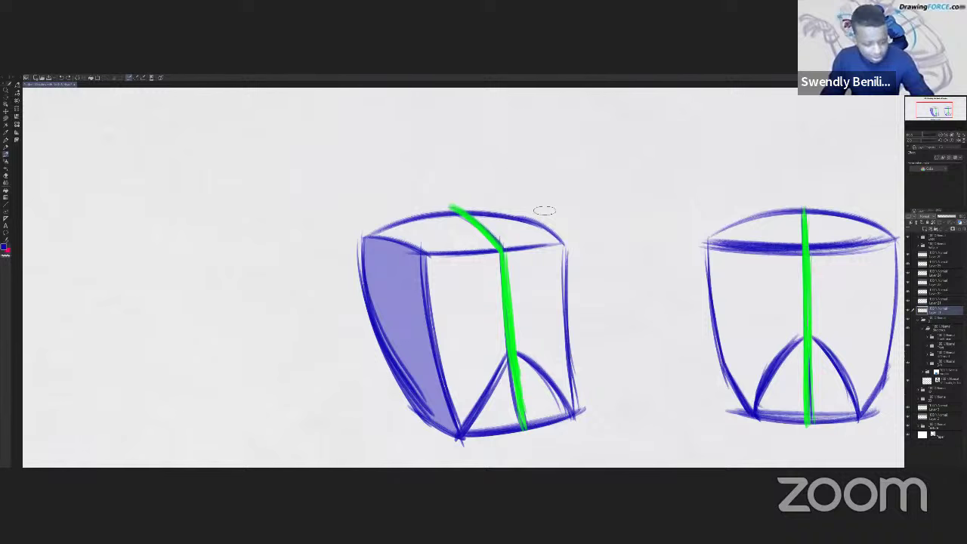
key("x")
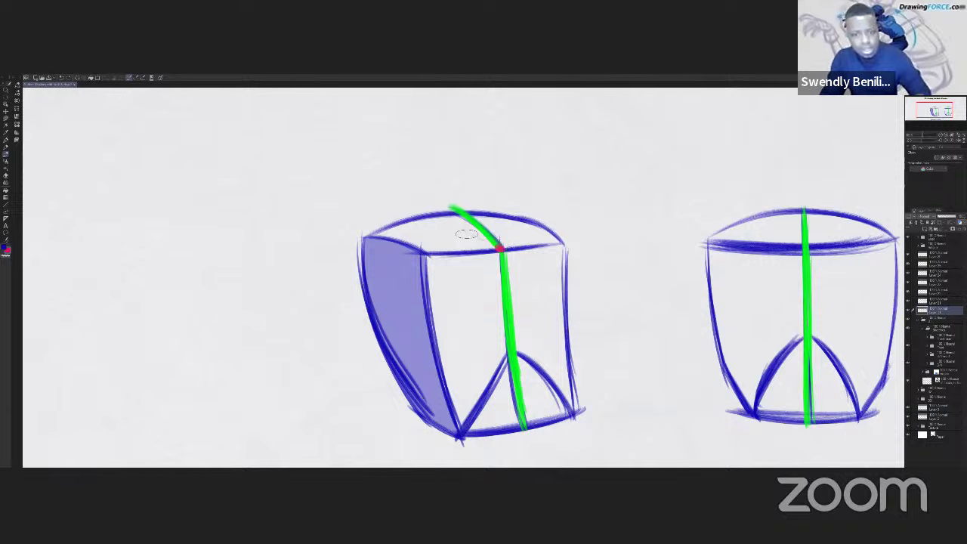
left_click_drag(421, 217, 477, 240)
mouse_move(429, 221)
left_mouse_down()
mouse_move(503, 246)
mouse_move(463, 211)
mouse_move(428, 216)
mouse_move(485, 214)
mouse_move(499, 242)
left_mouse_up()
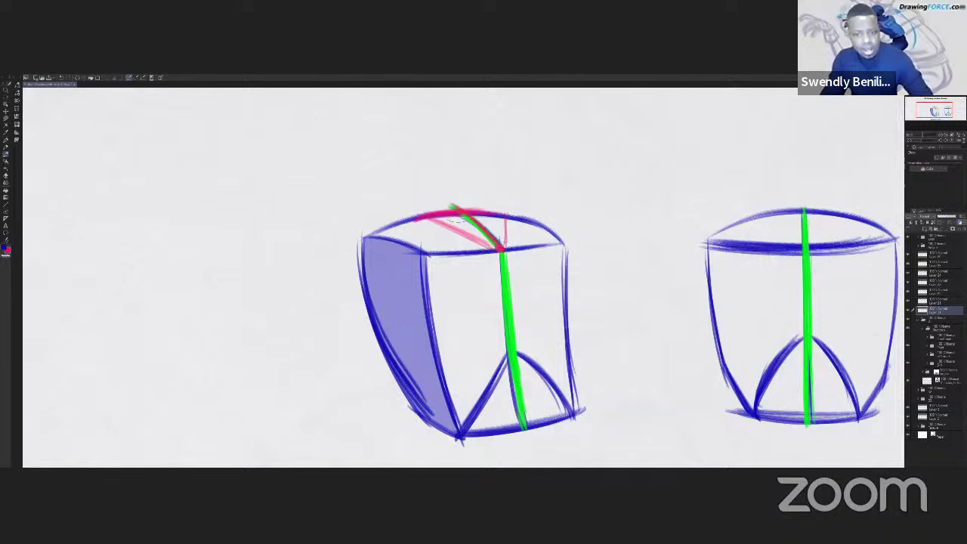
mouse_move(443, 219)
left_mouse_down()
mouse_move(489, 231)
mouse_move(456, 221)
mouse_move(491, 246)
left_mouse_up()
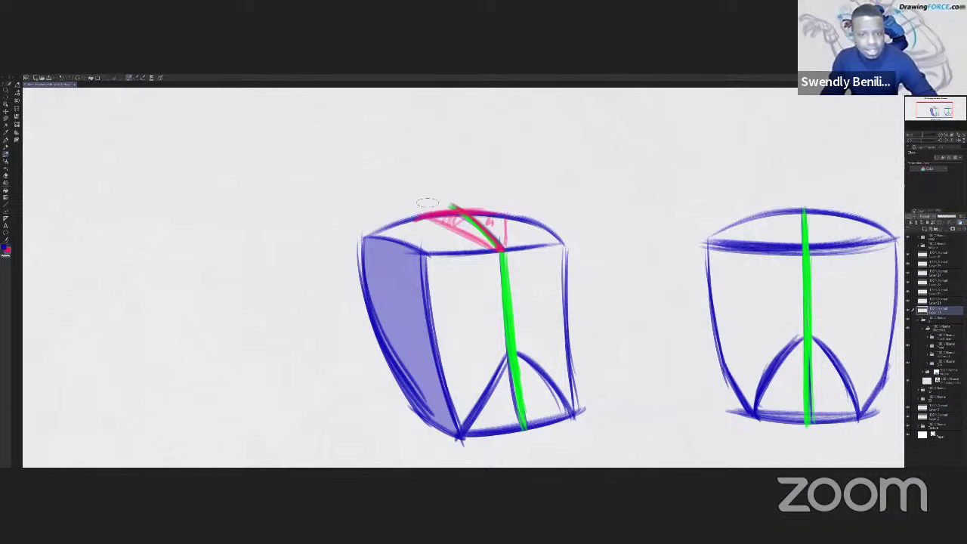
Draw the two red sides of the neck rising from the base and close them with an ellipse on top.
left_click_drag(429, 212, 444, 147)
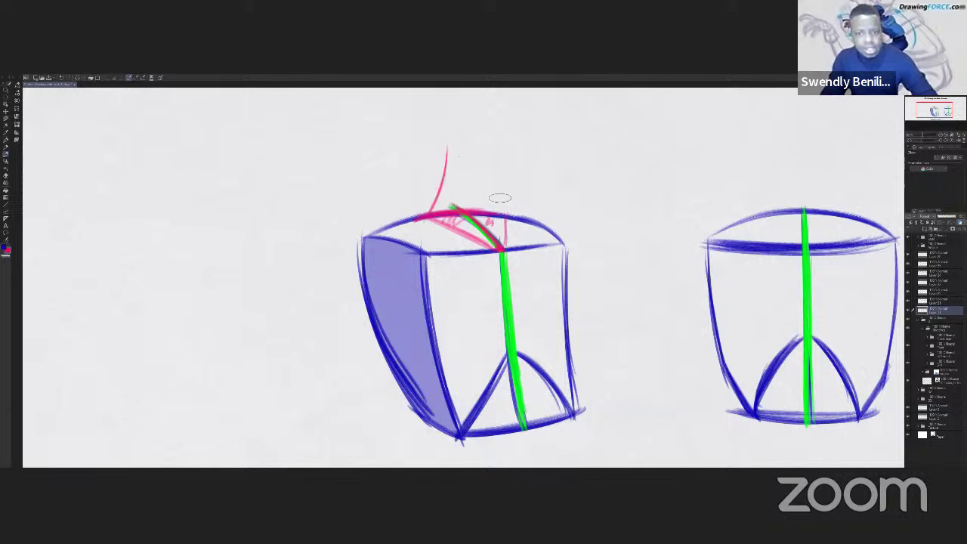
mouse_move(505, 213)
left_mouse_down()
mouse_move(501, 160)
mouse_move(504, 221)
mouse_move(497, 158)
mouse_move(505, 221)
mouse_move(496, 147)
mouse_move(505, 226)
mouse_move(492, 172)
mouse_move(506, 213)
mouse_move(505, 199)
mouse_move(485, 161)
mouse_move(498, 149)
mouse_move(462, 159)
mouse_move(504, 153)
mouse_move(443, 148)
mouse_move(500, 149)
left_mouse_up()
left_click_drag(437, 150, 498, 154)
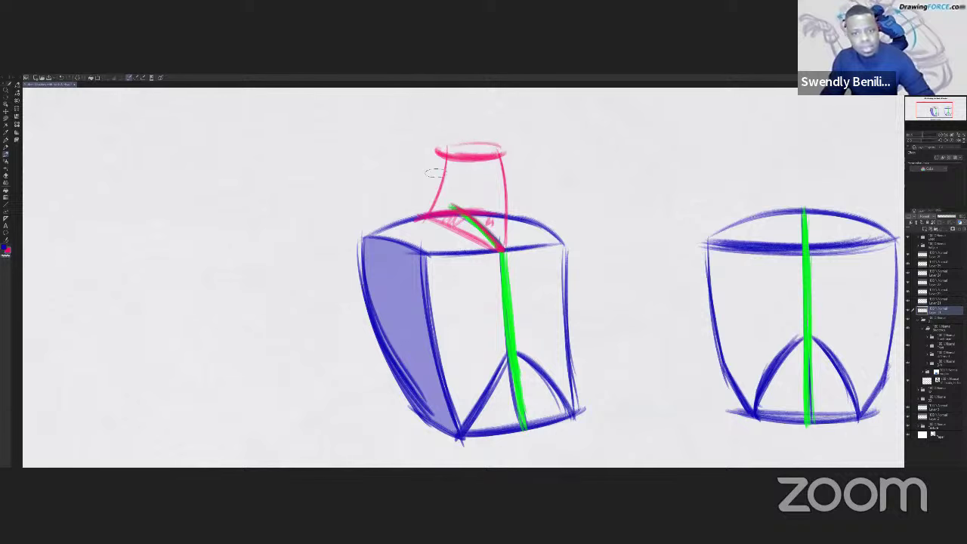
Reinforce the back side of the red neck and the outline of its base with extra strokes.
mouse_move(434, 172)
left_mouse_down()
mouse_move(441, 151)
mouse_move(421, 213)
left_mouse_up()
left_click_drag(441, 154, 429, 211)
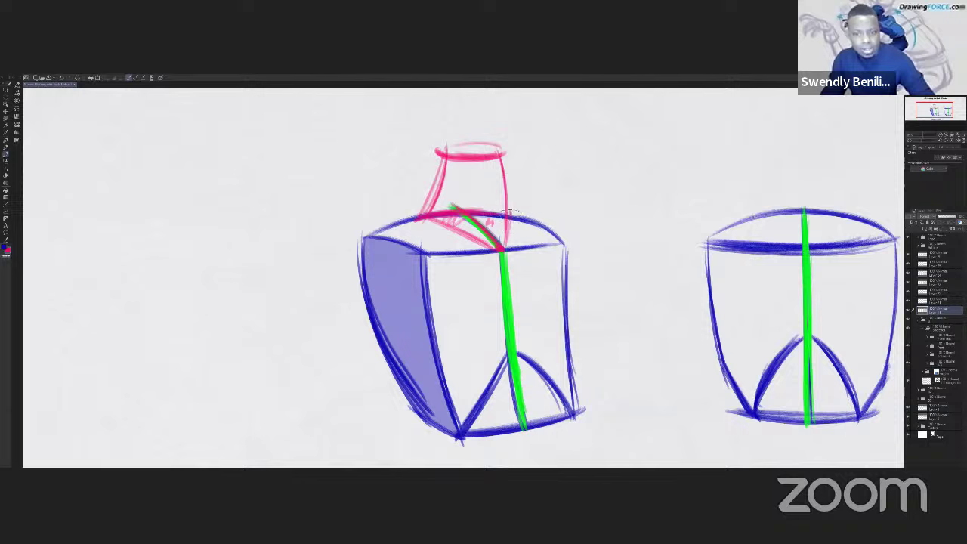
left_click_drag(512, 228, 435, 229)
mouse_move(514, 220)
left_mouse_down()
mouse_move(476, 226)
mouse_move(494, 247)
left_mouse_up()
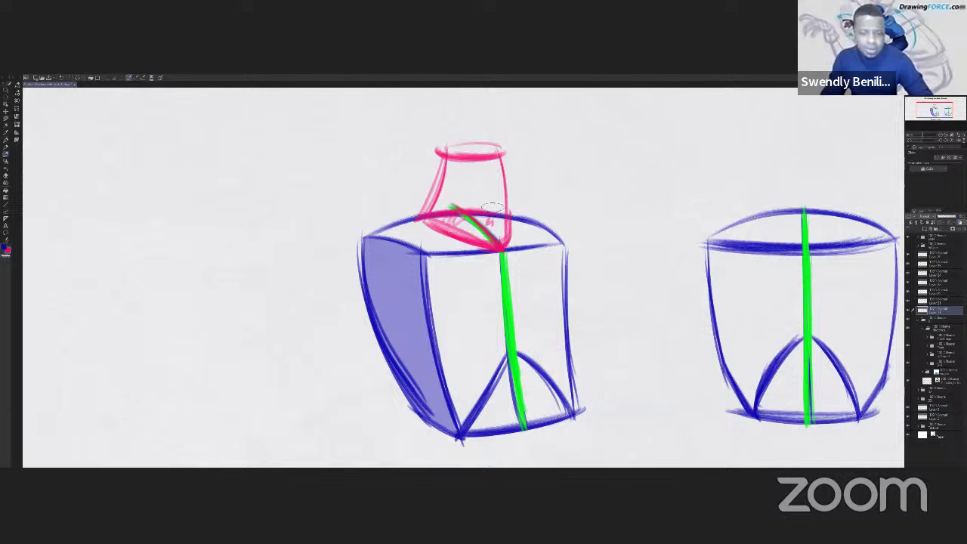
mouse_move(529, 189)
left_mouse_down()
mouse_move(568, 184)
mouse_move(534, 186)
left_mouse_up()
key("ctrl+z")
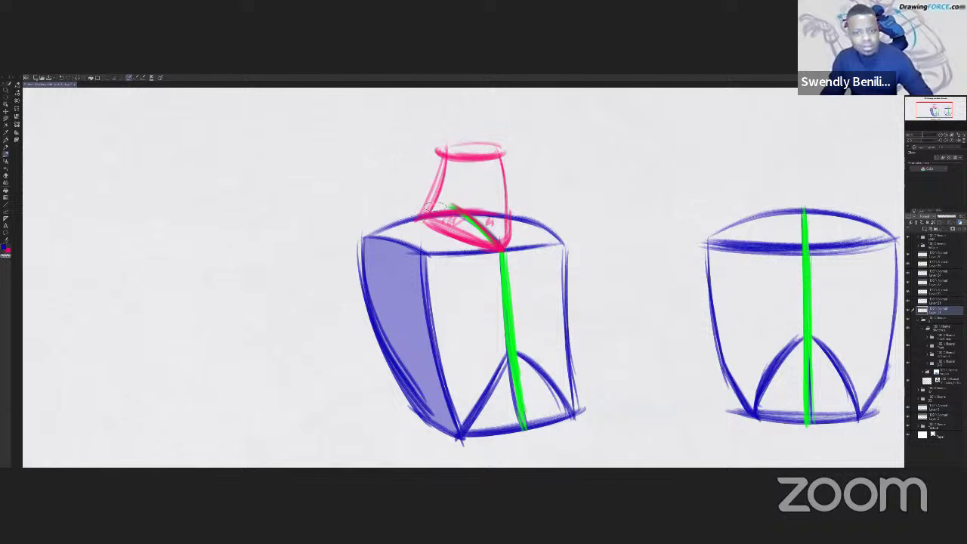
Sketch a blue collar wrapping around the neck base of the three-quarter torso, with two flaps opening at the front.
key("x")
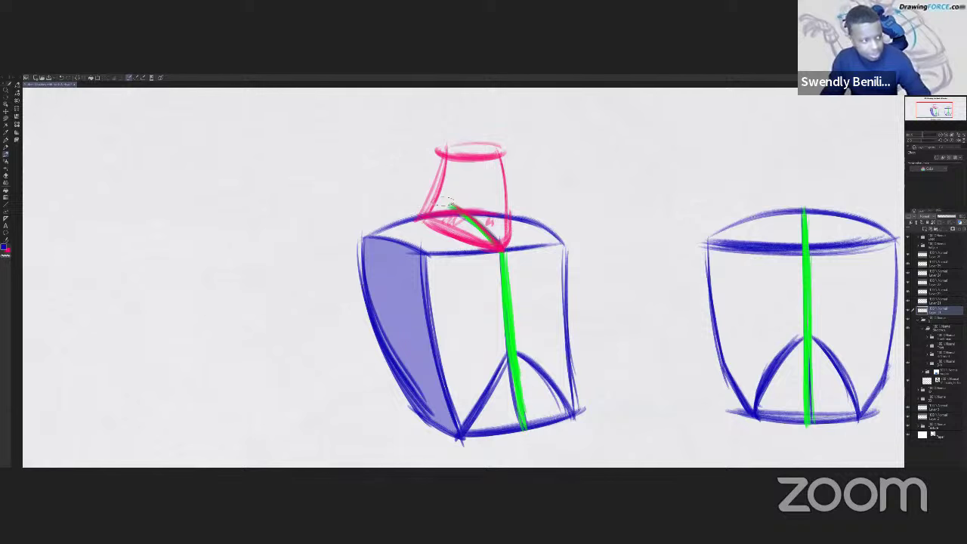
mouse_move(414, 211)
left_mouse_down()
mouse_move(494, 205)
mouse_move(475, 202)
mouse_move(511, 213)
left_mouse_up()
left_click_drag(409, 210, 481, 250)
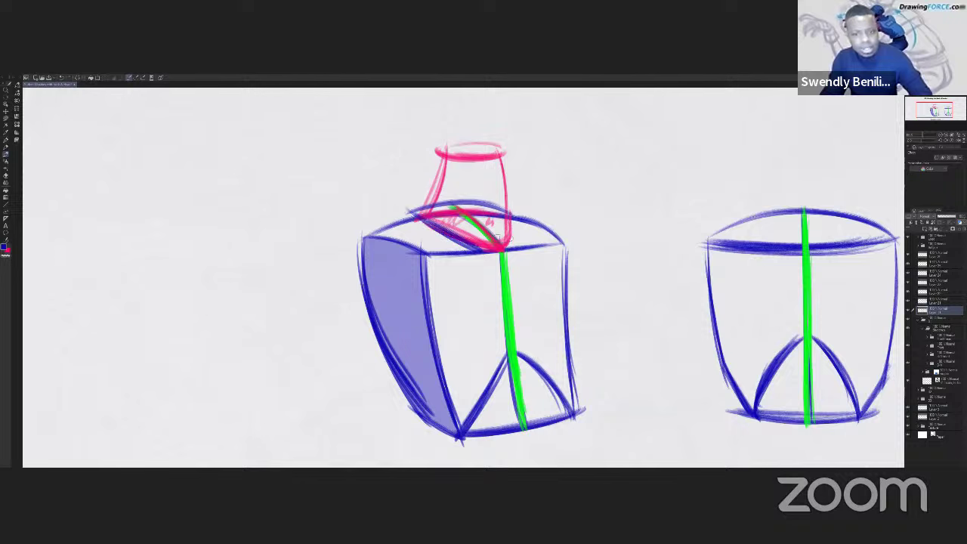
mouse_move(510, 213)
left_mouse_down()
mouse_move(513, 251)
mouse_move(462, 277)
left_mouse_up()
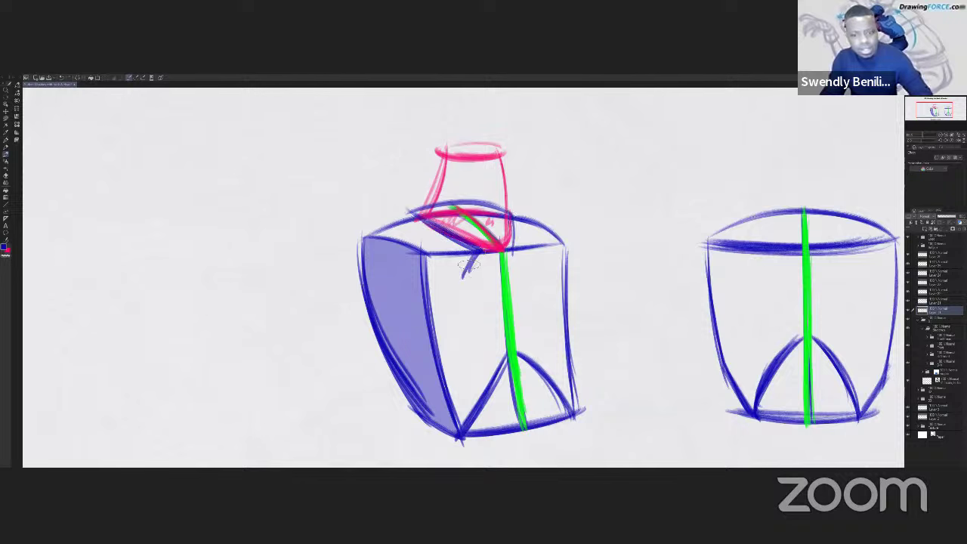
mouse_move(429, 200)
left_mouse_down()
mouse_move(404, 213)
mouse_move(408, 227)
mouse_move(456, 270)
left_mouse_up()
left_click_drag(415, 225, 458, 272)
mouse_move(426, 197)
left_mouse_down()
mouse_move(515, 205)
mouse_move(530, 243)
mouse_move(504, 240)
mouse_move(529, 257)
mouse_move(517, 205)
mouse_move(529, 264)
left_mouse_up()
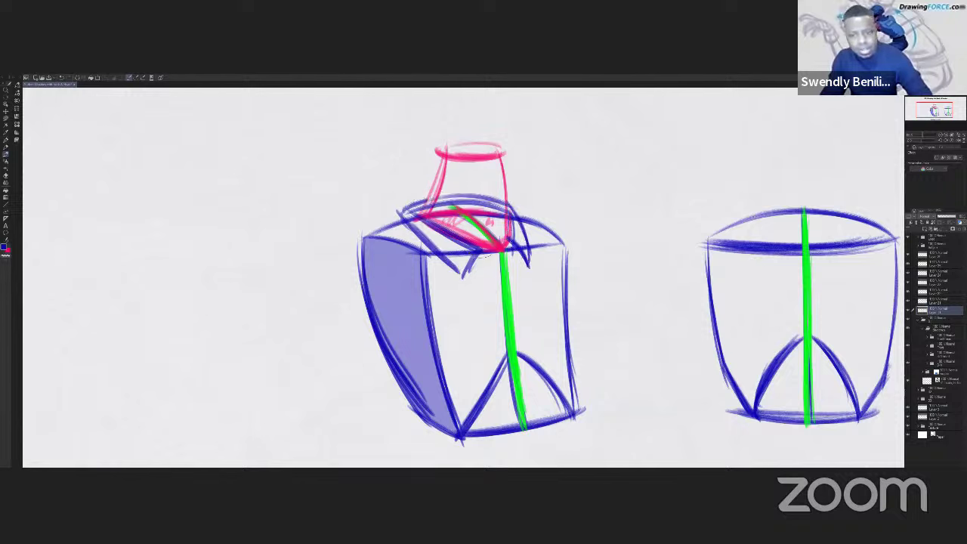
left_click_drag(480, 243, 463, 275)
left_click_drag(416, 215, 485, 245)
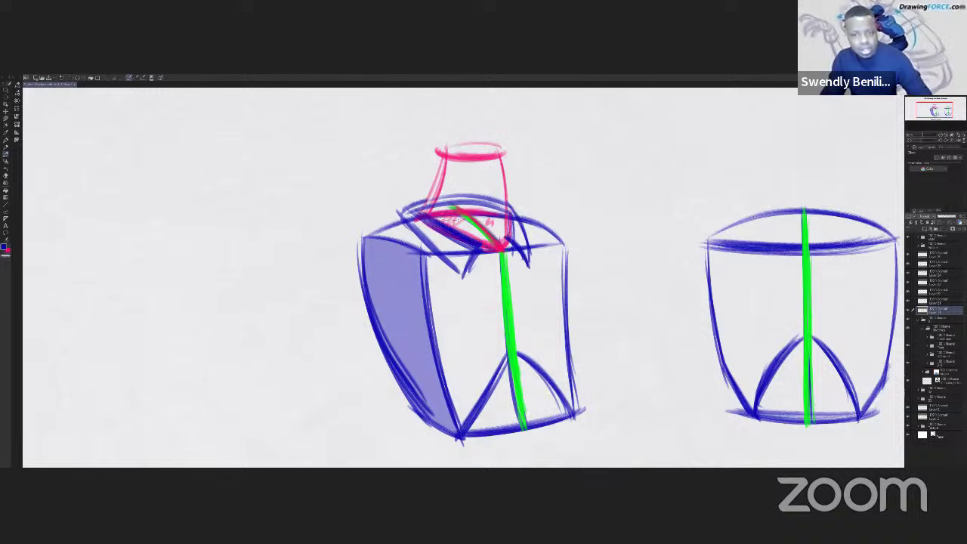
Draw a separate rounded blue triangle beside the three-quarter neck and scribble hatching inside it.
mouse_move(552, 149)
left_mouse_down()
mouse_move(625, 160)
mouse_move(545, 155)
mouse_move(574, 200)
left_mouse_up()
mouse_move(621, 157)
left_mouse_down()
mouse_move(604, 194)
mouse_move(581, 203)
mouse_move(599, 198)
left_mouse_up()
mouse_move(548, 160)
left_mouse_down()
mouse_move(569, 195)
mouse_move(591, 201)
mouse_move(582, 201)
left_mouse_up()
left_click_drag(552, 150, 613, 149)
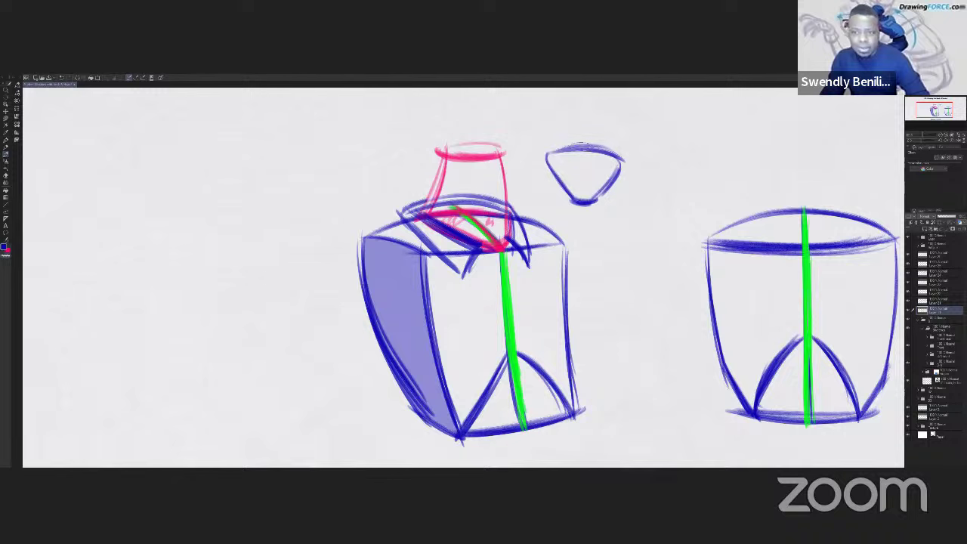
left_click_drag(555, 155, 614, 170)
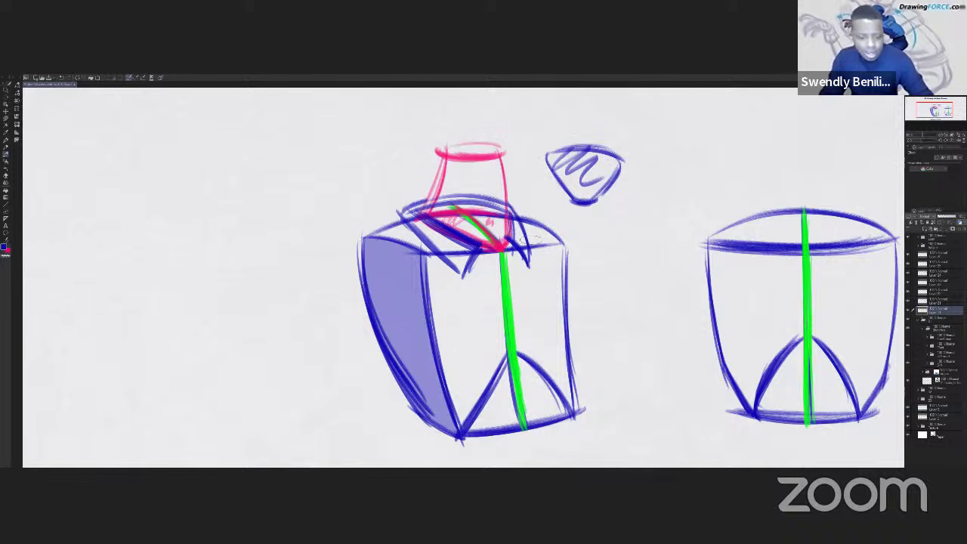
Draw a thick blue V on the top plane of the front-view torso, meeting at the front of the centre line.
mouse_move(543, 249)
left_mouse_down()
mouse_move(571, 269)
mouse_move(529, 265)
left_mouse_up()
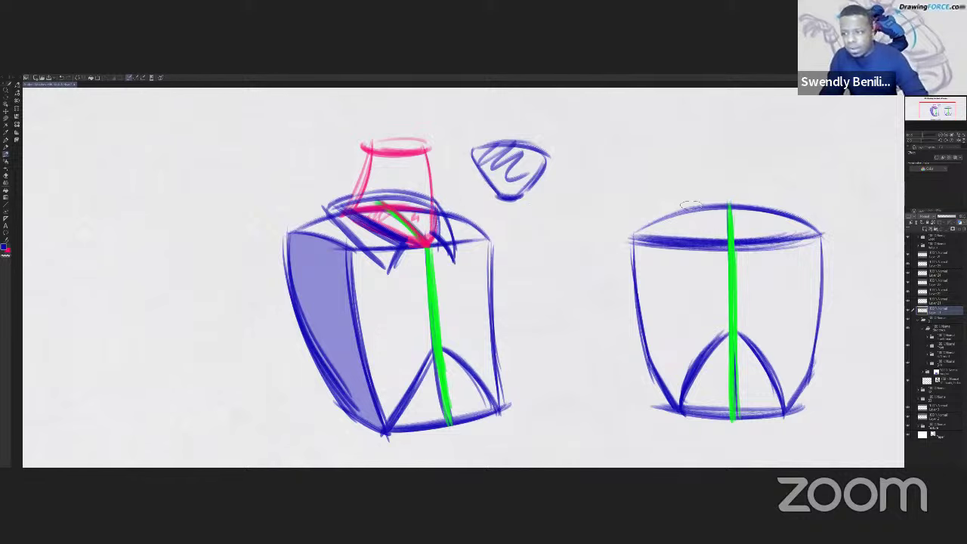
left_click_drag(693, 205, 724, 240)
left_click_drag(756, 210, 734, 250)
left_click_drag(769, 210, 740, 242)
left_click_drag(688, 207, 725, 252)
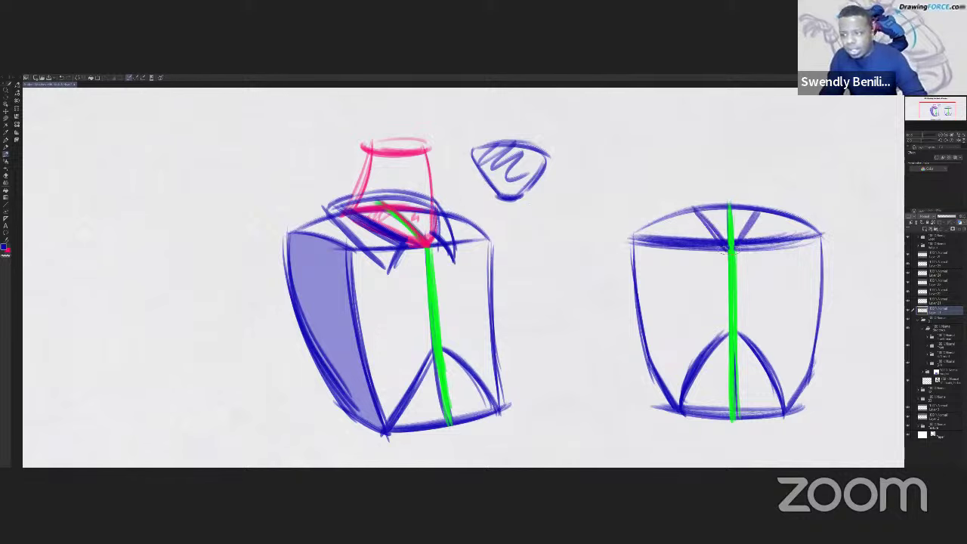
left_click_drag(774, 212, 743, 242)
left_click_drag(695, 216, 730, 243)
left_click_drag(758, 211, 734, 243)
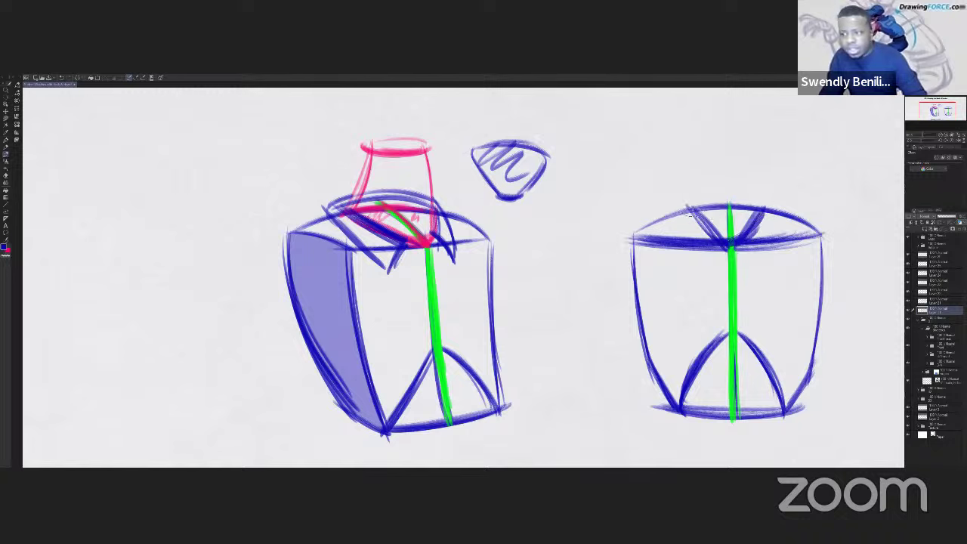
left_click_drag(758, 212, 733, 246)
Draw the front-view neck in blue with two tapering sides above the V and a straight line across the top.
left_click_drag(695, 151, 684, 213)
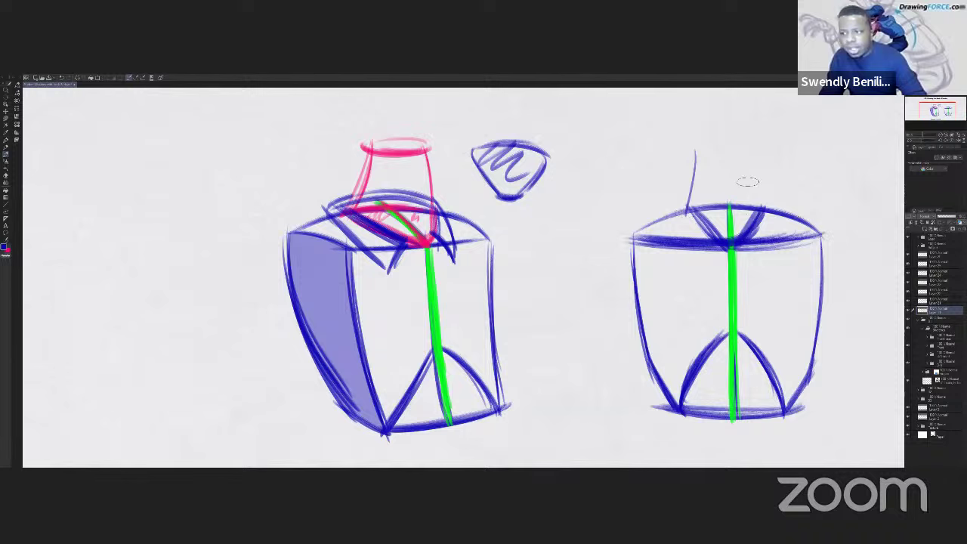
left_click_drag(750, 152, 761, 209)
left_click_drag(693, 152, 761, 150)
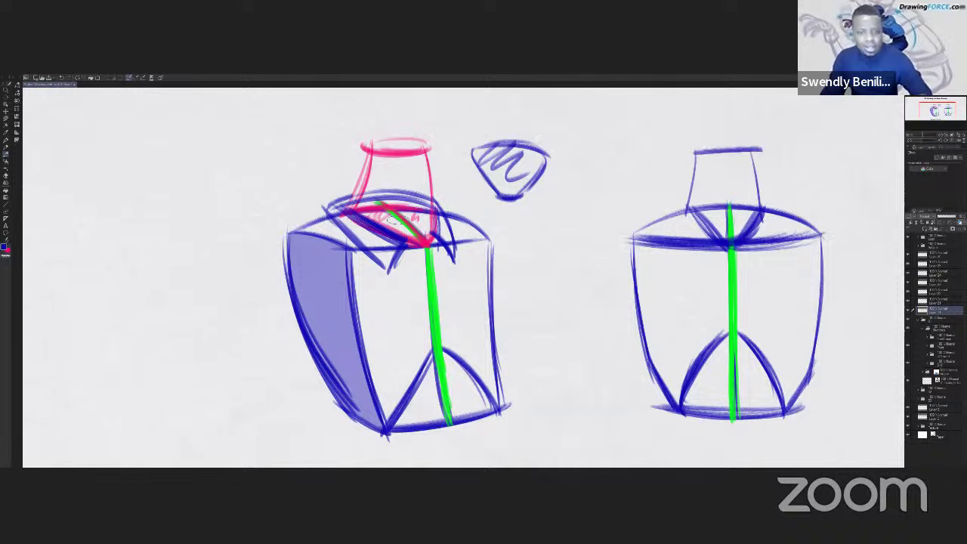
Bring both torso sketches back into full view and collapse the example's expanded layer folder.
scroll(418, 261, "down", 2)
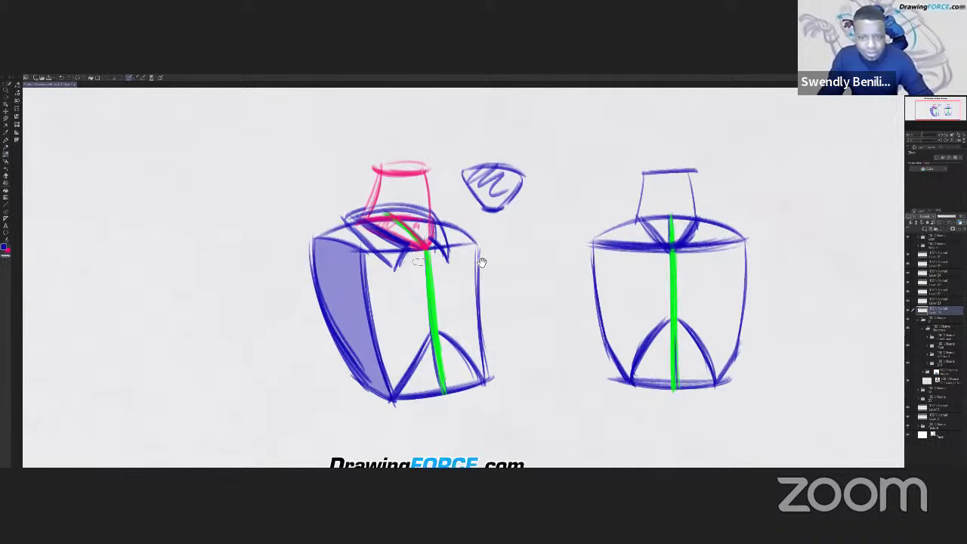
left_click_drag(481, 259, 475, 302)
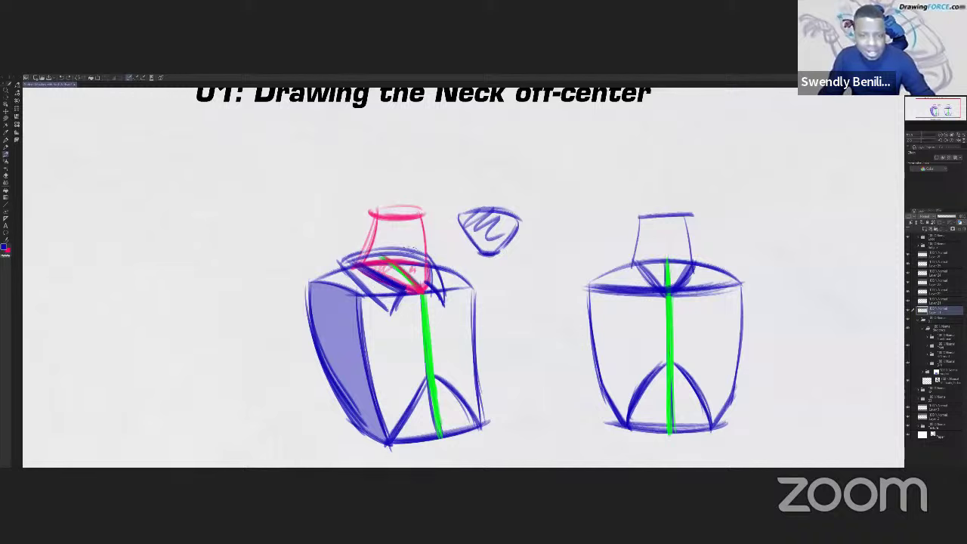
scroll(410, 249, "down", 1)
left_click_drag(412, 249, 474, 265)
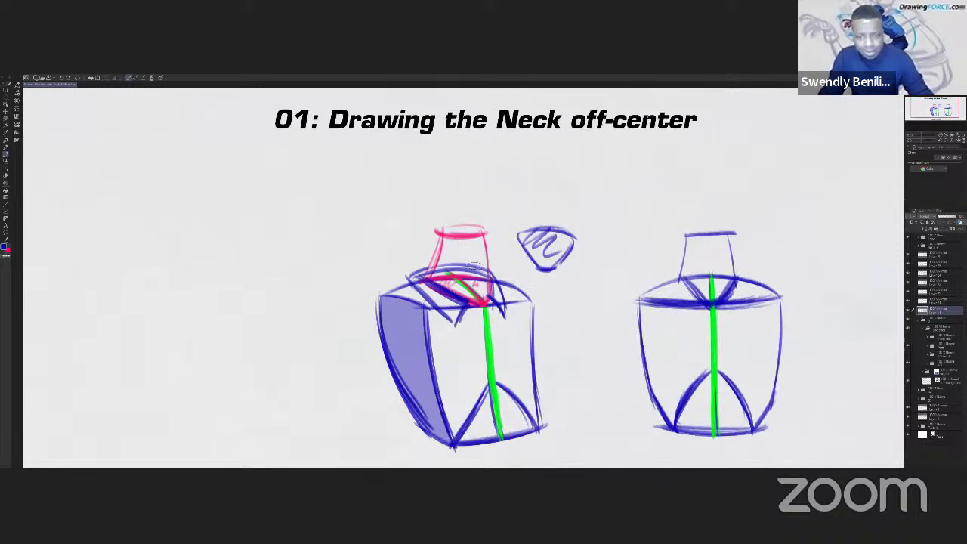
scroll(474, 266, "down", 1)
scroll(506, 276, "down", 1)
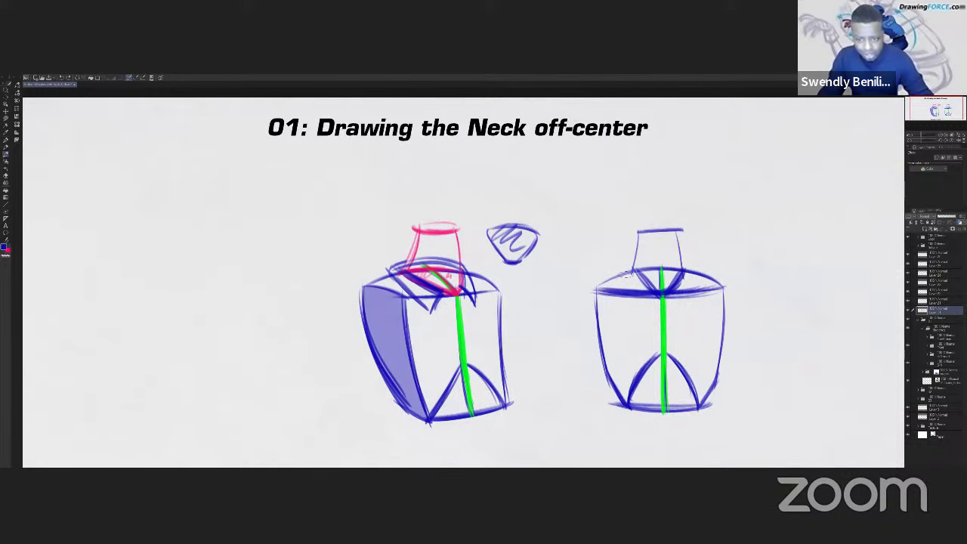
left_click_drag(830, 329, 836, 323)
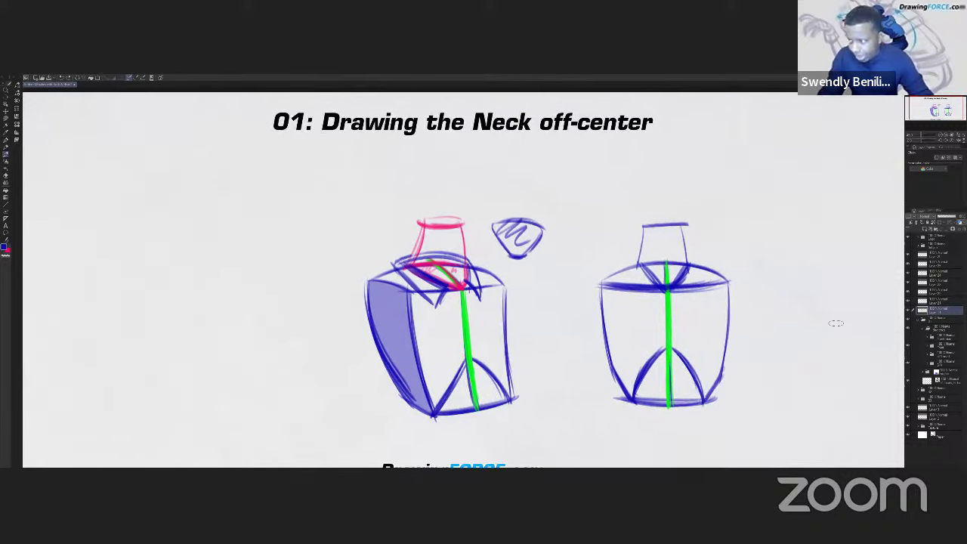
left_click(918, 324)
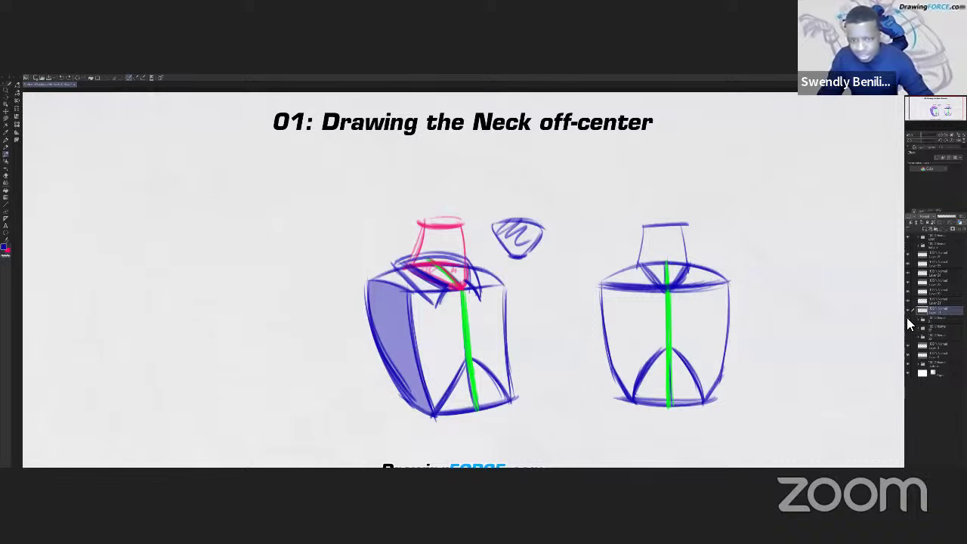
Hide the torso example and its drawing layer, show the "Incorrect Neck-Head connection" example and select the layer above for drawing.
left_click(908, 323)
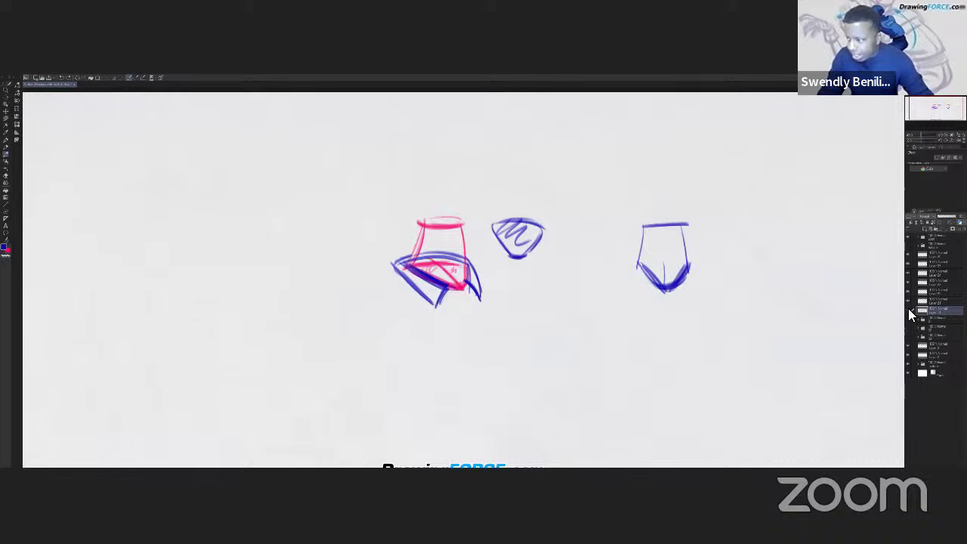
left_click(908, 309)
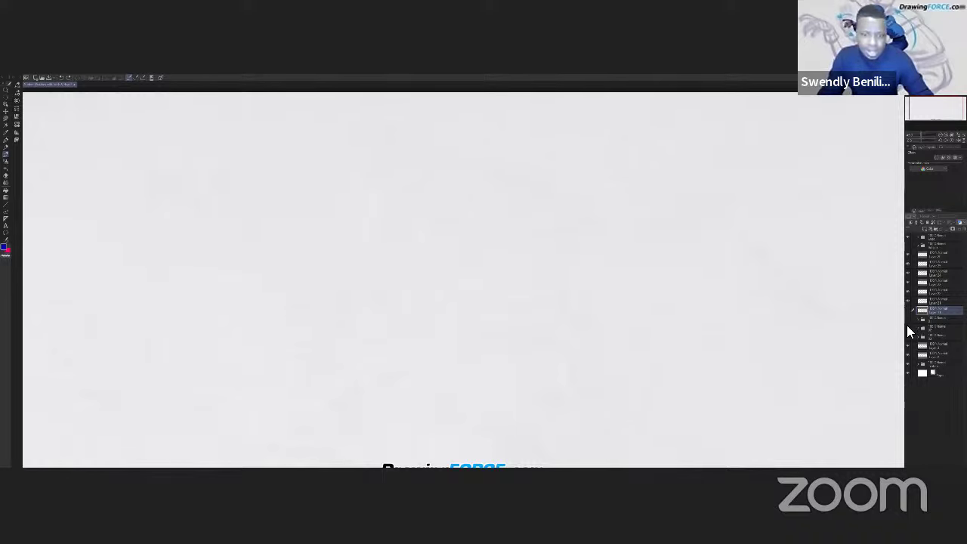
left_click(906, 324)
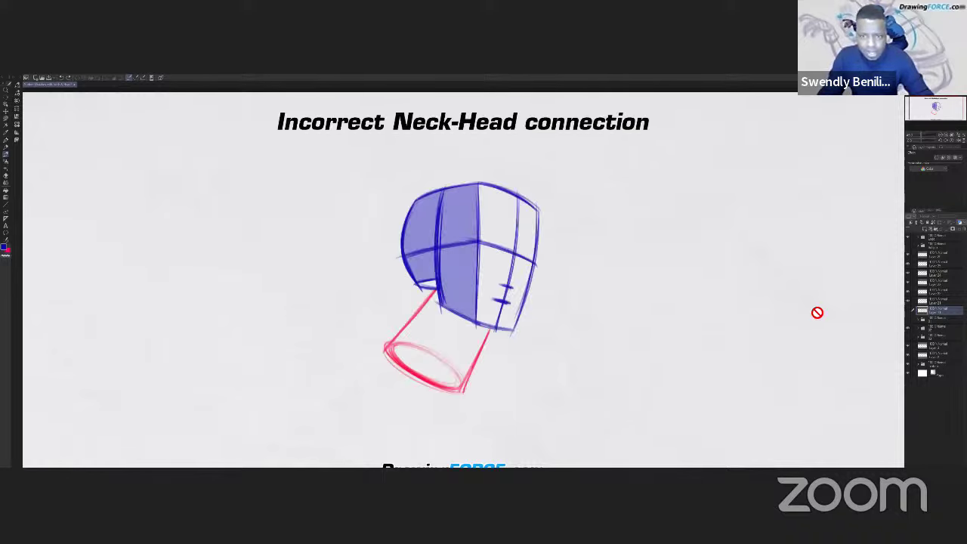
left_click(928, 302)
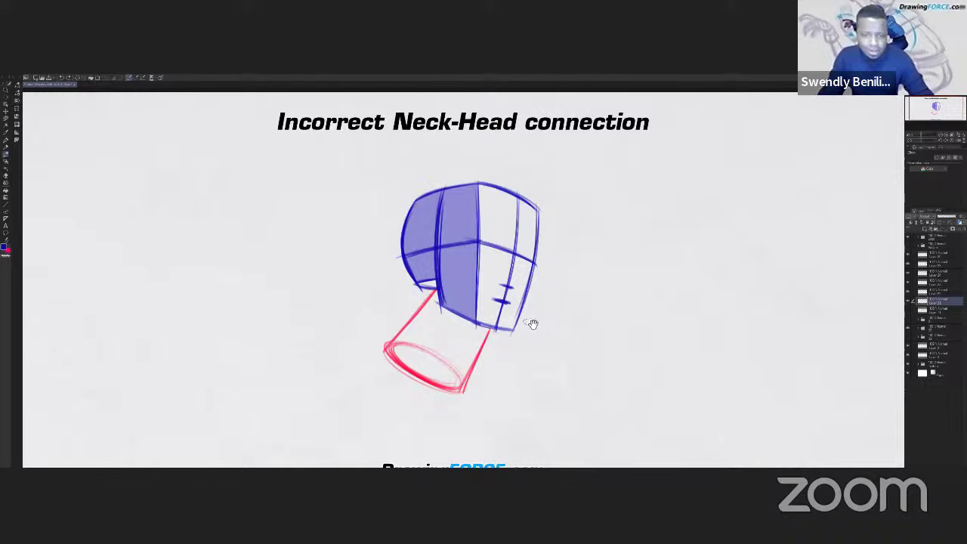
left_click_drag(533, 323, 535, 328)
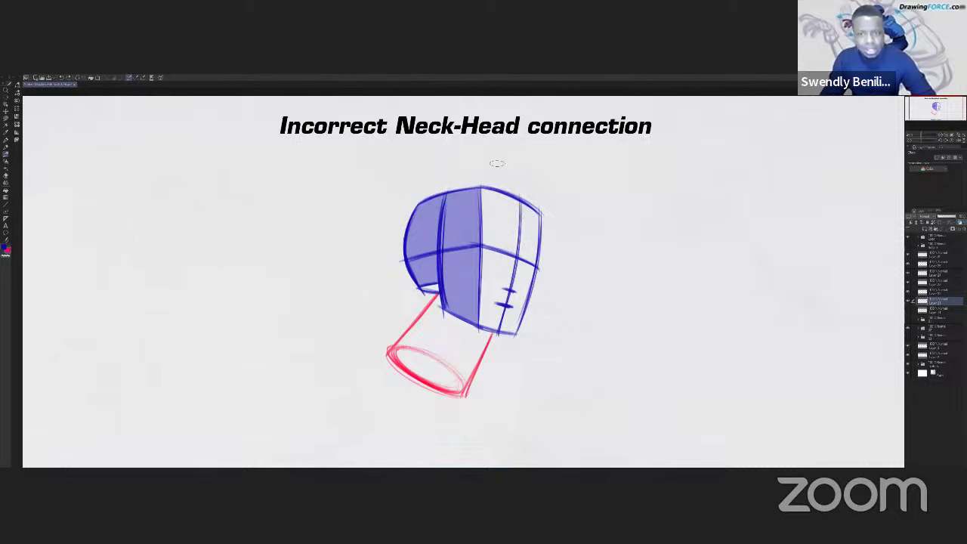
Try a large pink oval around the upper part of the blue head and undo it.
mouse_move(500, 162)
left_mouse_down()
mouse_move(557, 219)
mouse_move(507, 175)
left_mouse_up()
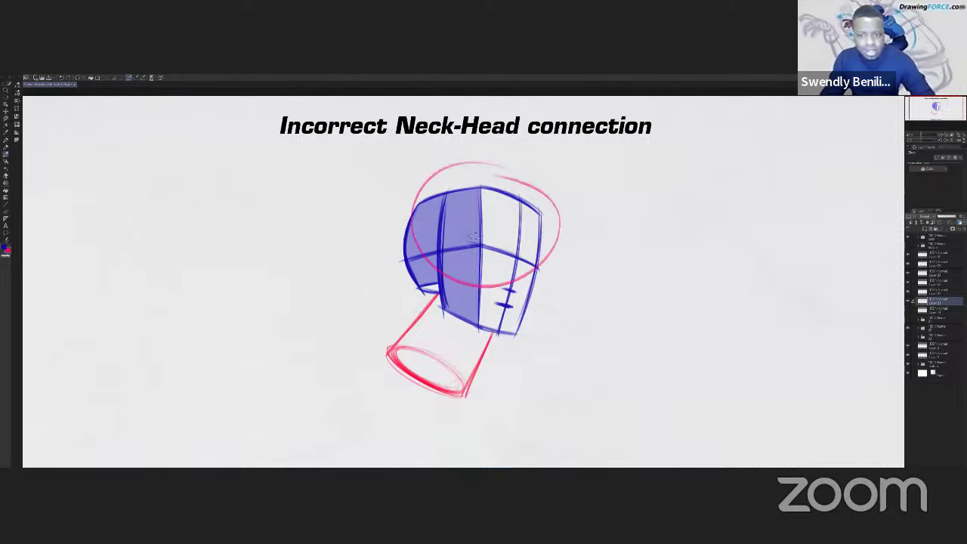
key("ctrl+z")
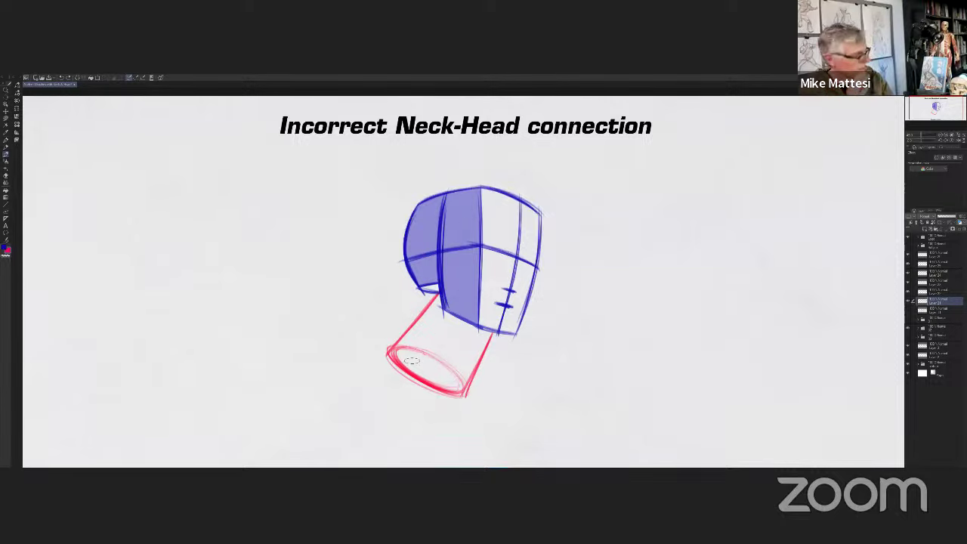
Retrace the neck's base in pink, circle both places where the neck meets the head, and clear these annotations.
left_click_drag(411, 361, 465, 399)
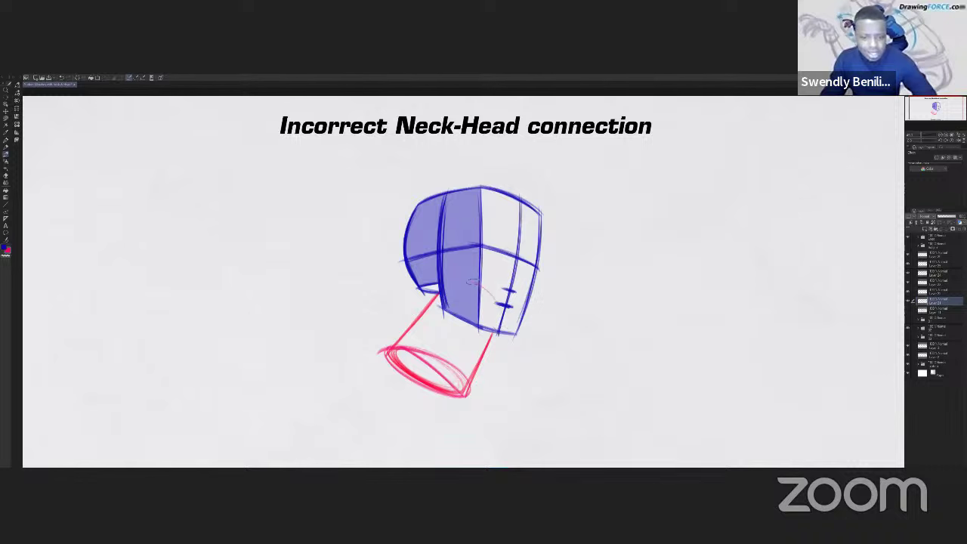
mouse_move(472, 283)
left_mouse_down()
mouse_move(495, 350)
mouse_move(509, 294)
left_mouse_up()
key("ctrl+z")
mouse_move(441, 299)
left_mouse_down()
mouse_move(408, 303)
mouse_move(444, 312)
left_mouse_up()
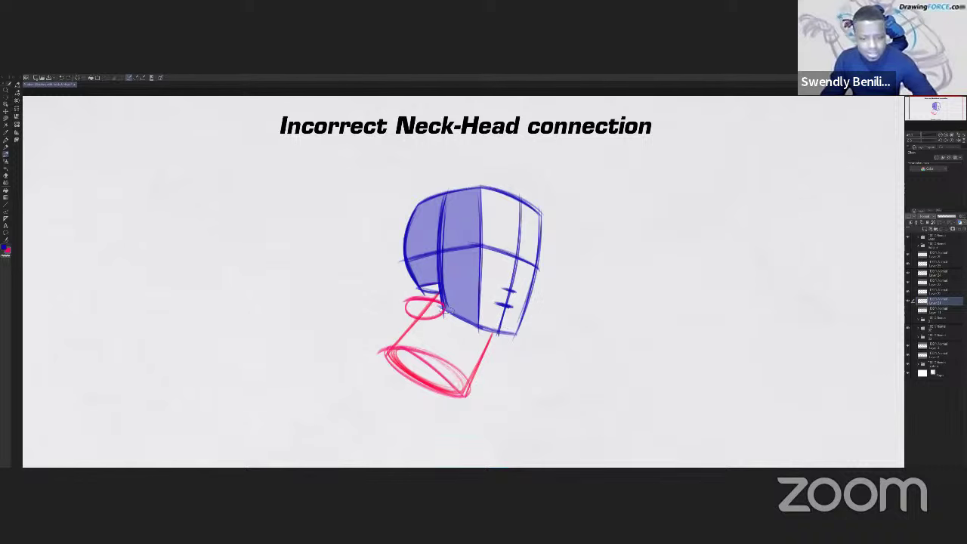
mouse_move(491, 343)
left_mouse_down()
mouse_move(476, 345)
mouse_move(498, 326)
left_mouse_up()
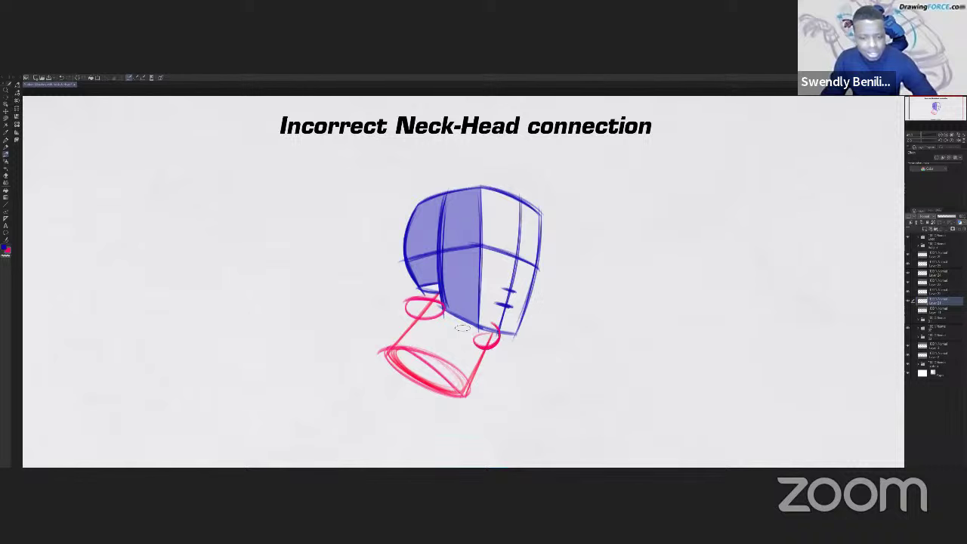
mouse_move(443, 266)
left_mouse_down()
mouse_move(466, 278)
mouse_move(434, 324)
left_mouse_up()
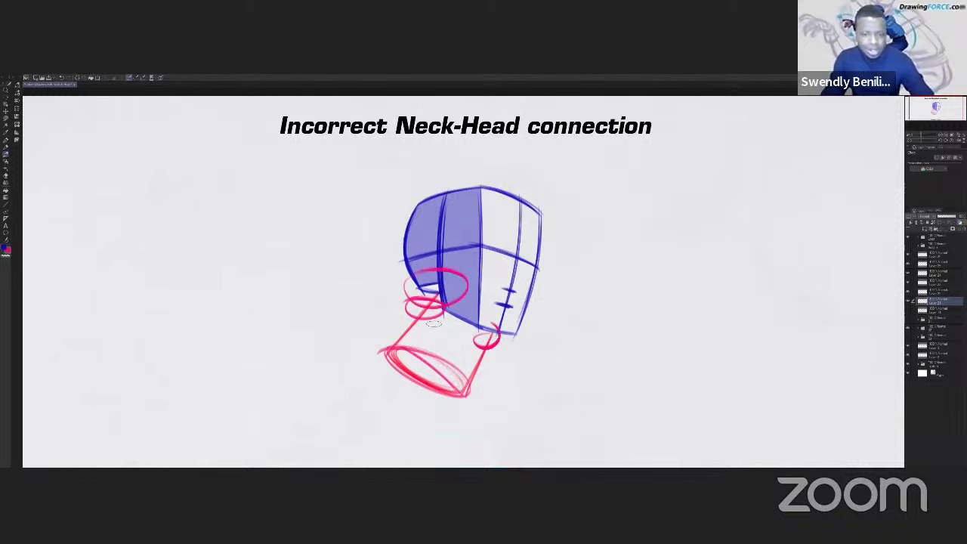
key("Delete")
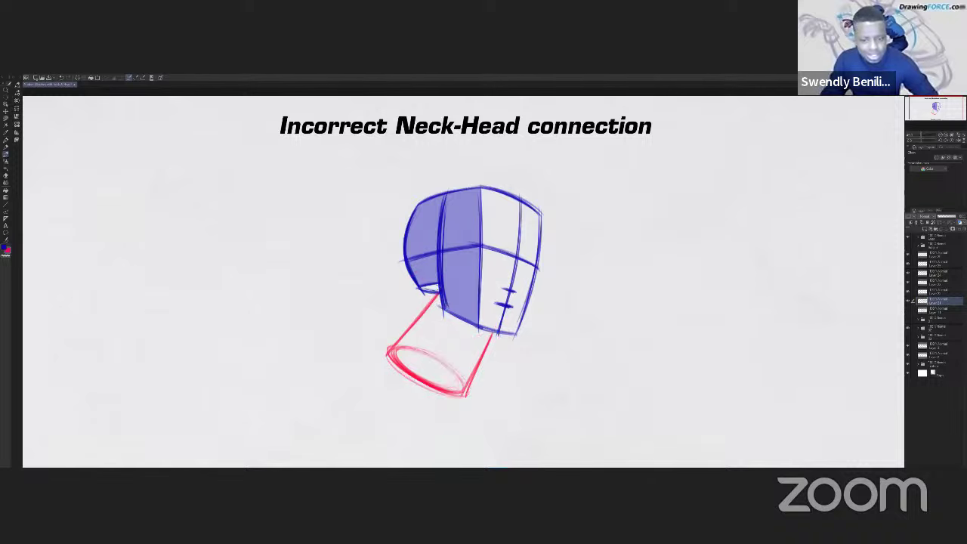
mouse_move(480, 288)
left_mouse_down()
mouse_move(512, 321)
mouse_move(406, 293)
left_mouse_up()
key("ctrl+z")
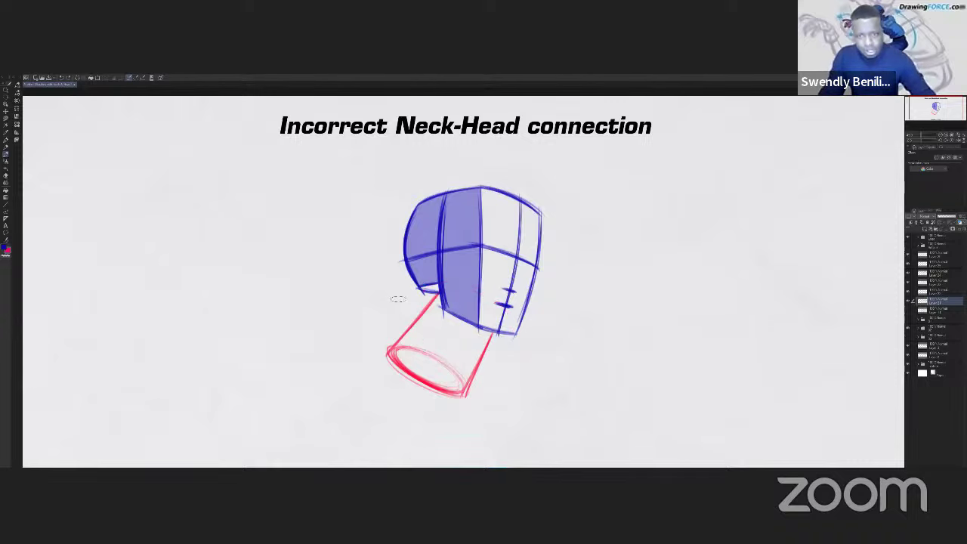
Expand the example's layer folder, show the side-profile reference photo beside the head sketch and bring it into close view.
left_click(918, 326)
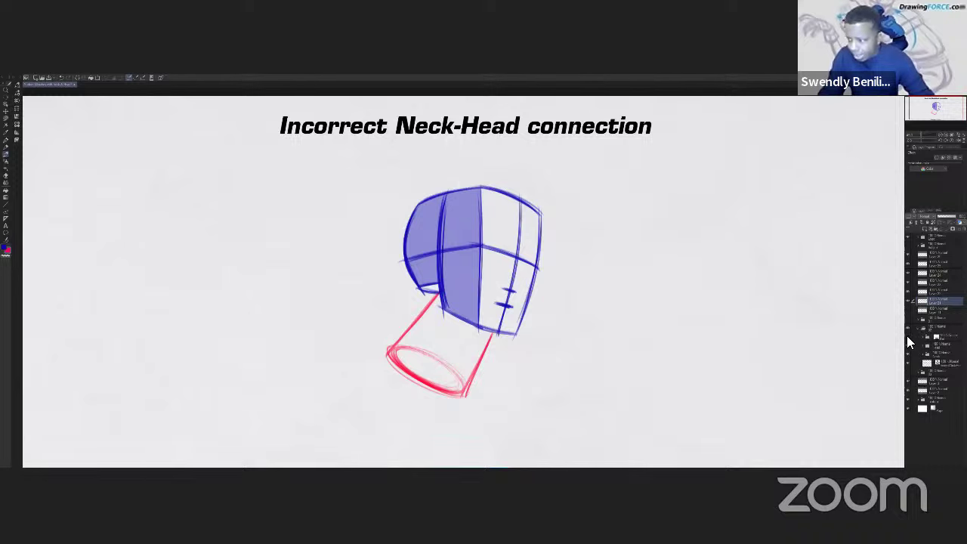
left_click(908, 340)
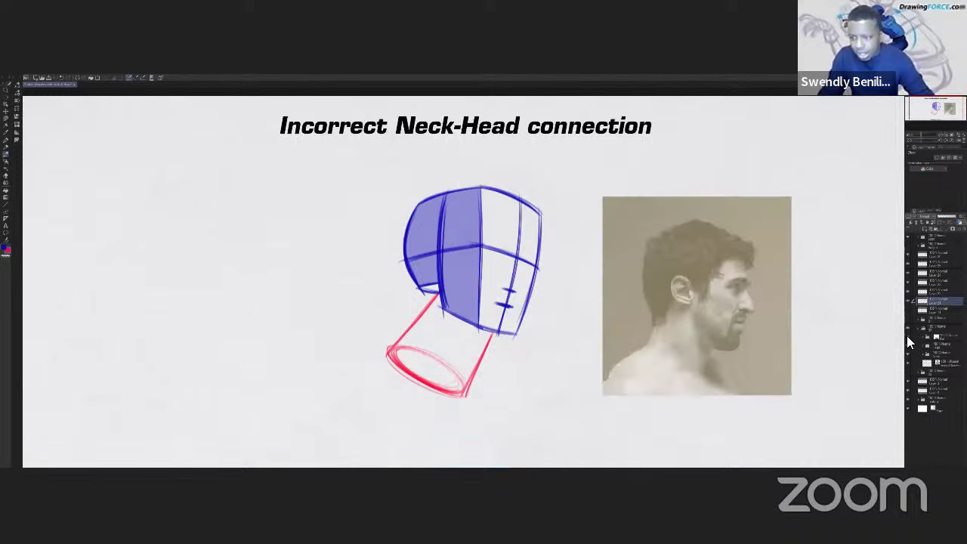
scroll(803, 330, "up", 3)
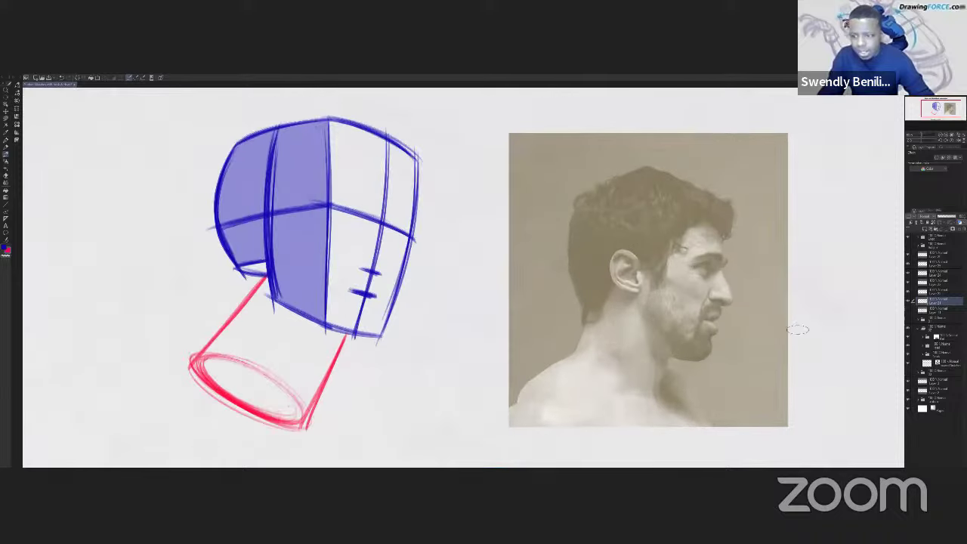
left_click_drag(790, 337, 701, 322)
mouse_move(800, 310)
left_mouse_down()
mouse_move(719, 315)
mouse_move(707, 300)
left_mouse_up()
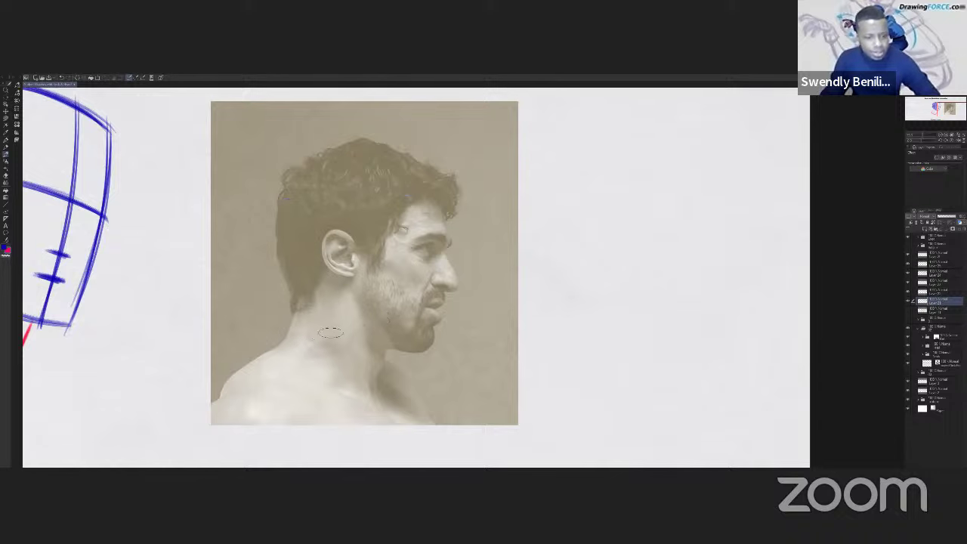
Number the photo's neck 1, cranium 2 and face 3 in pink, and clear the numbers.
mouse_move(315, 341)
left_mouse_down()
mouse_move(333, 331)
mouse_move(325, 353)
left_mouse_up()
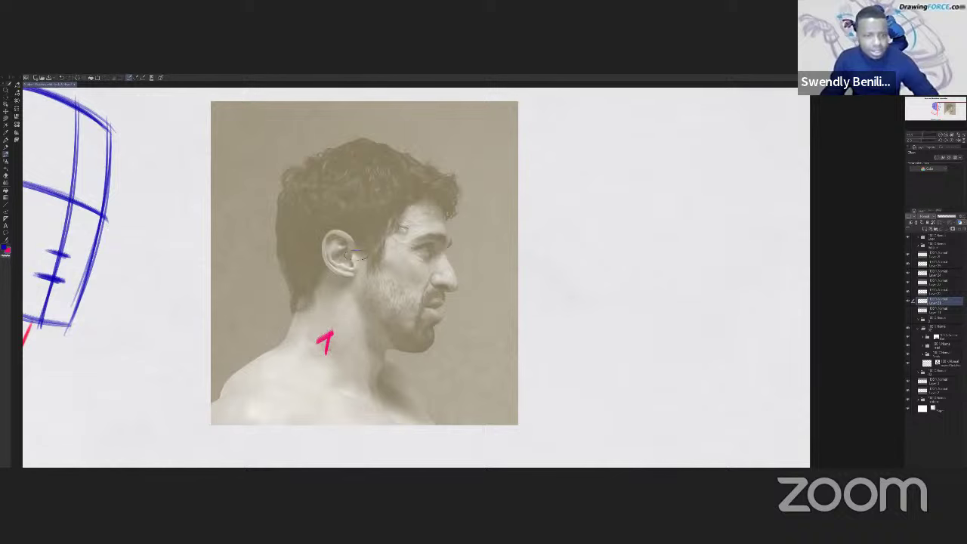
mouse_move(328, 191)
left_mouse_down()
mouse_move(330, 205)
mouse_move(349, 202)
left_mouse_up()
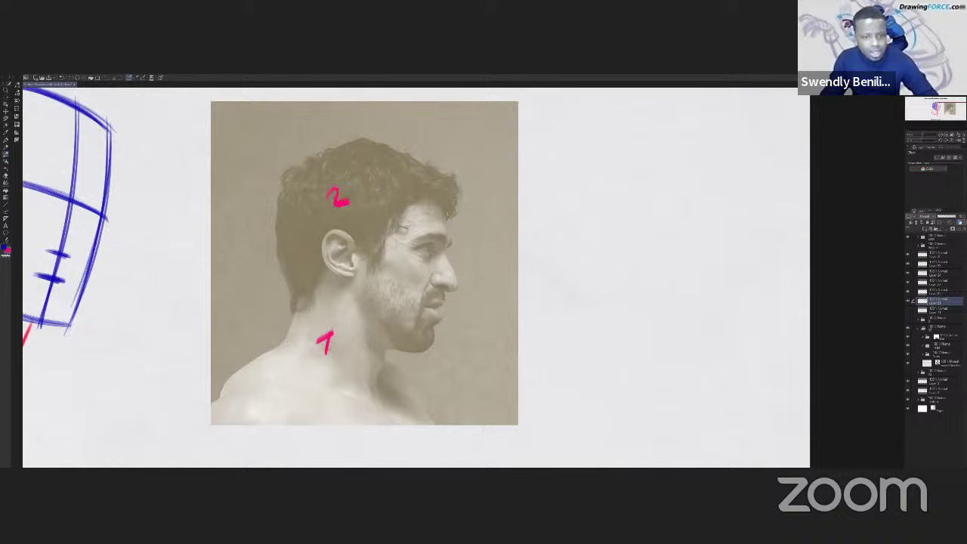
left_click_drag(403, 280, 406, 296)
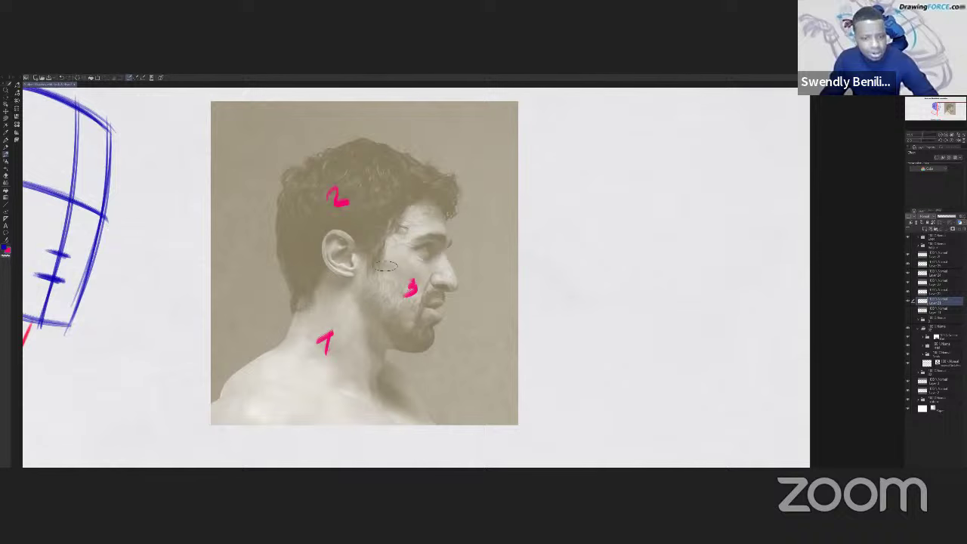
key("Delete")
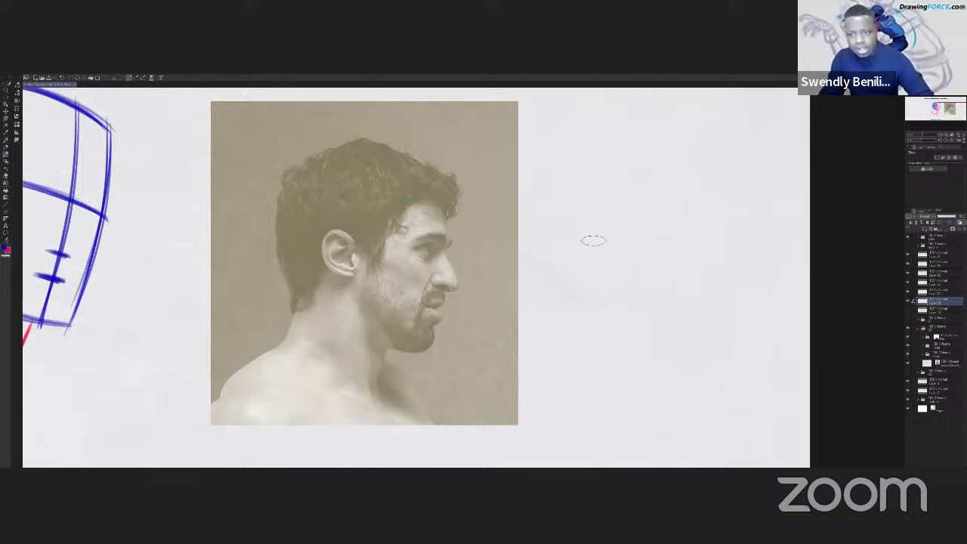
Draw the slanting back of a pink neck beside the photo and a thick base sloping down towards the front.
mouse_move(588, 209)
left_mouse_down()
mouse_move(552, 295)
mouse_move(615, 322)
left_mouse_up()
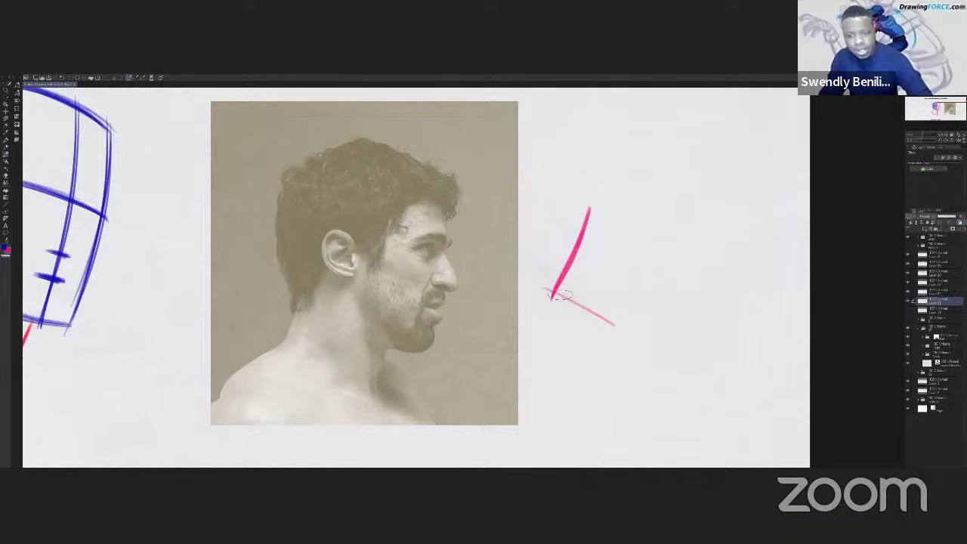
left_click_drag(559, 294, 626, 324)
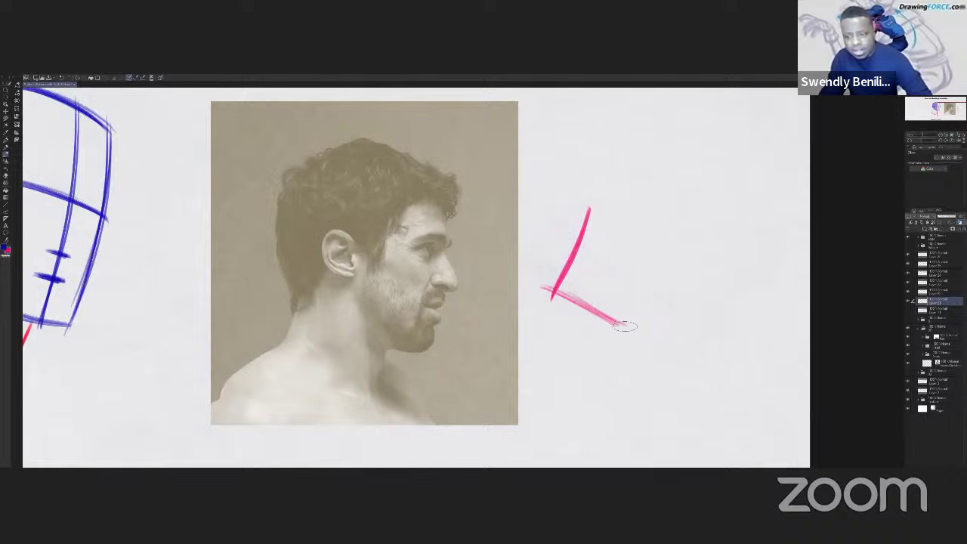
mouse_move(544, 287)
left_mouse_down()
mouse_move(610, 321)
mouse_move(573, 293)
mouse_move(615, 322)
left_mouse_up()
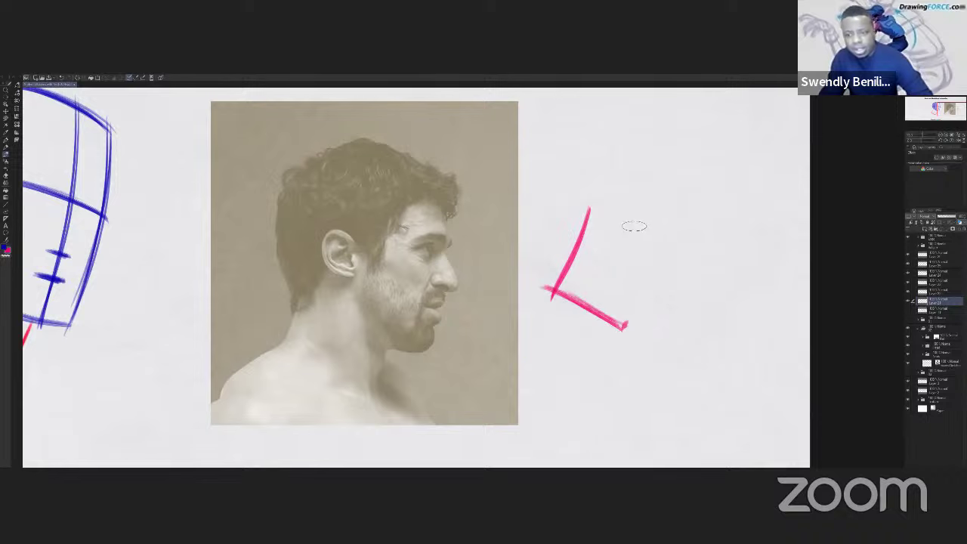
Draw the pink neck's curved front, reinforce its back and base, and close the shape with a straight line across the top.
left_click_drag(633, 226, 621, 325)
left_click_drag(630, 249, 621, 323)
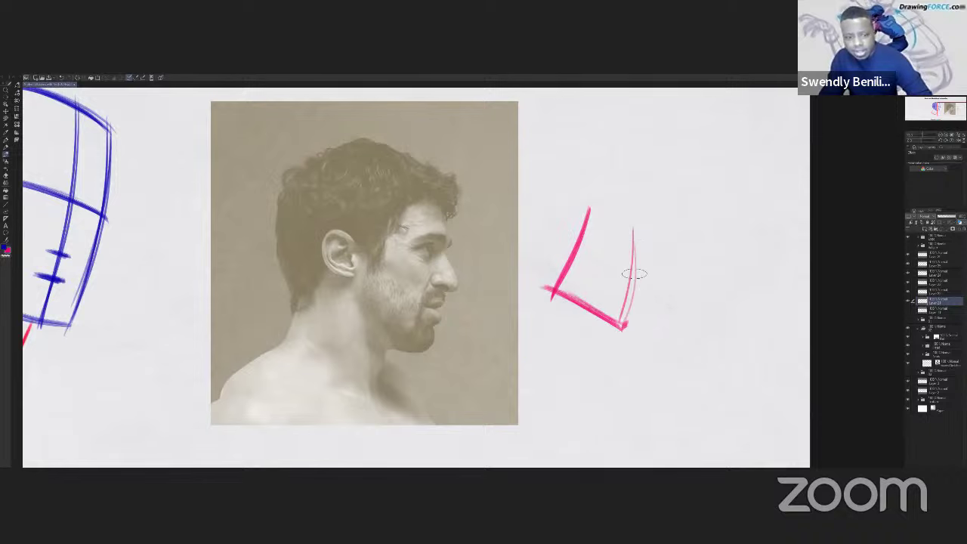
left_click_drag(632, 222, 622, 324)
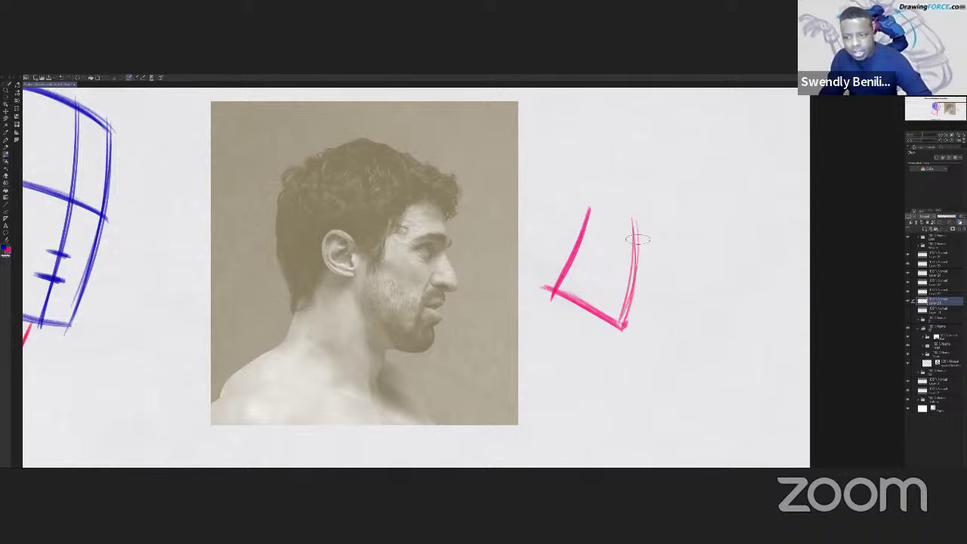
left_click_drag(635, 225, 623, 325)
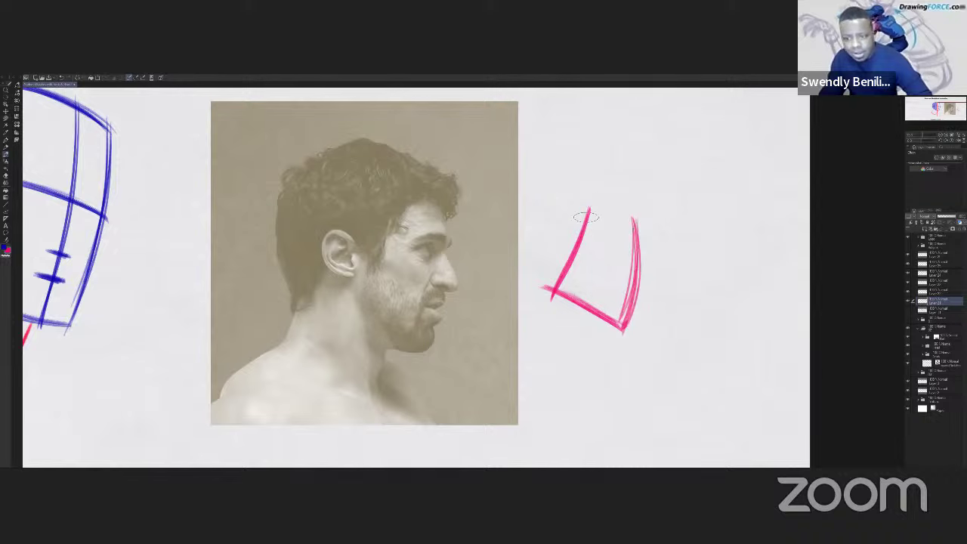
left_click_drag(588, 207, 546, 288)
left_click_drag(625, 322, 541, 285)
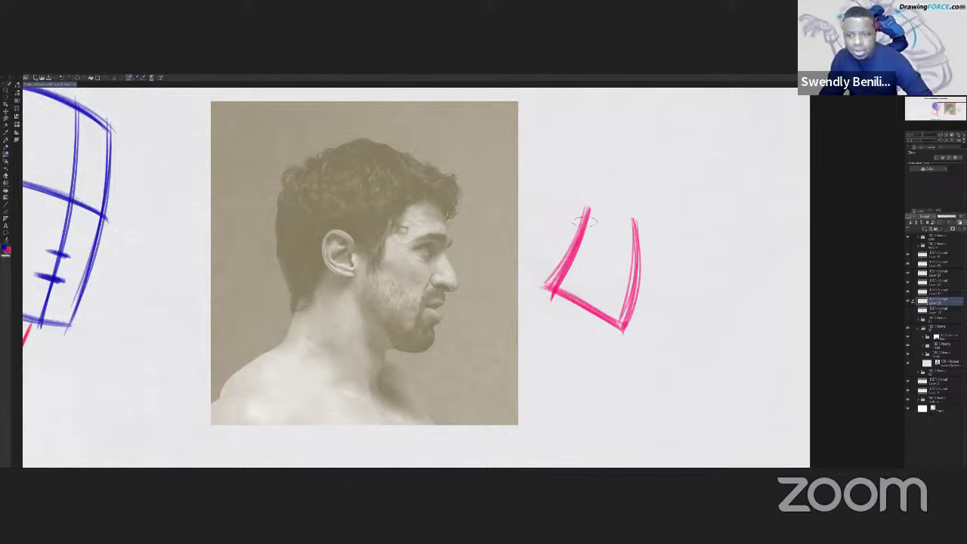
left_click_drag(639, 216, 569, 215)
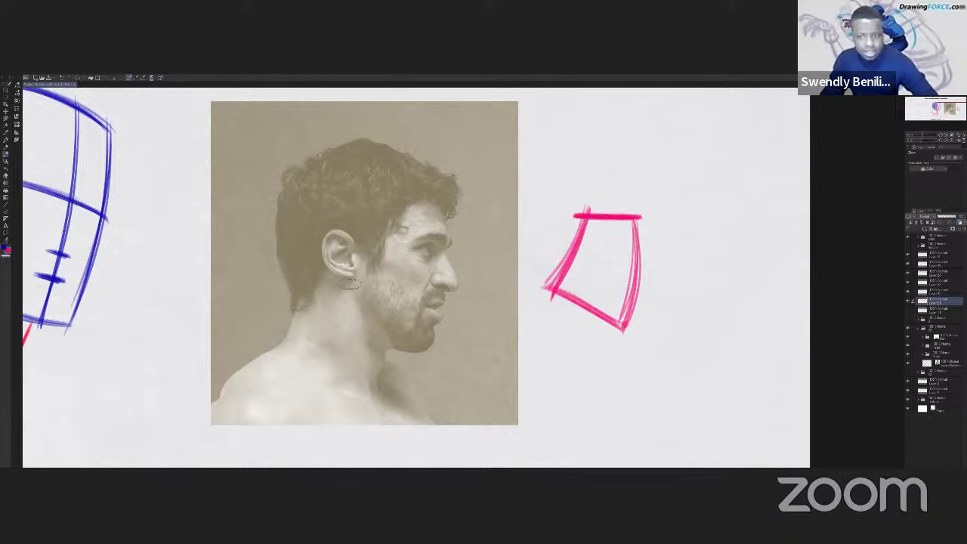
Draw a thick pink line on the photo from the back of the head under the ear to the nose, and clear the layer.
left_click_drag(290, 279, 354, 279)
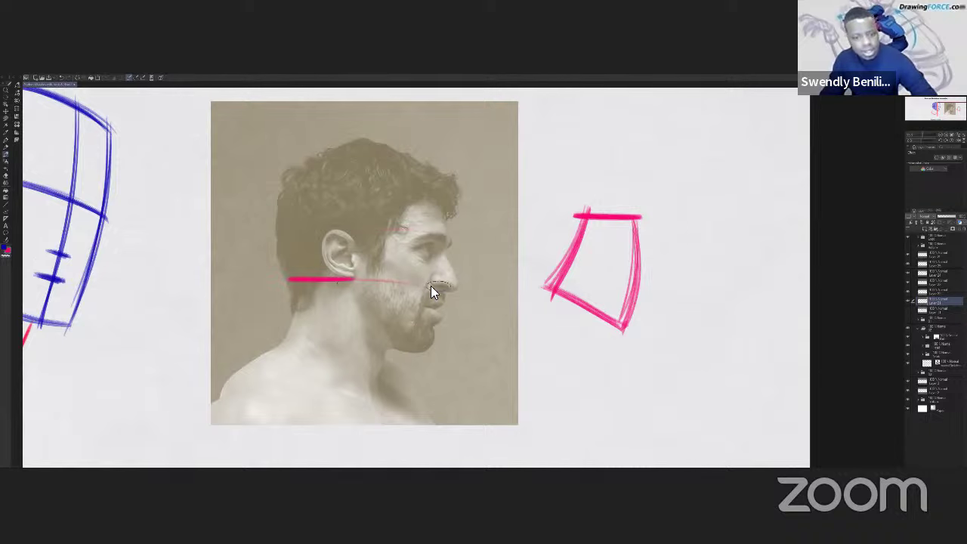
left_click_drag(430, 286, 343, 280)
left_click_drag(431, 286, 271, 280)
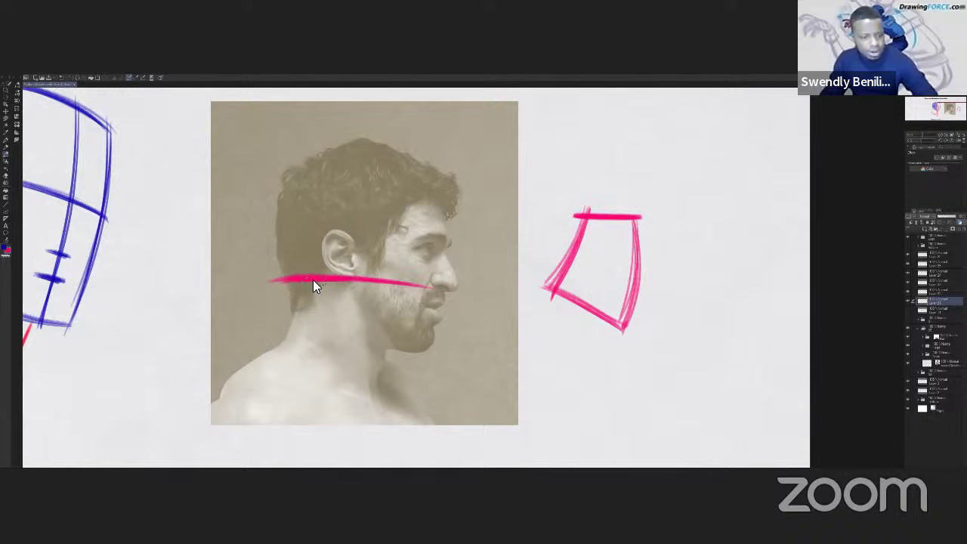
key("ctrl+z")
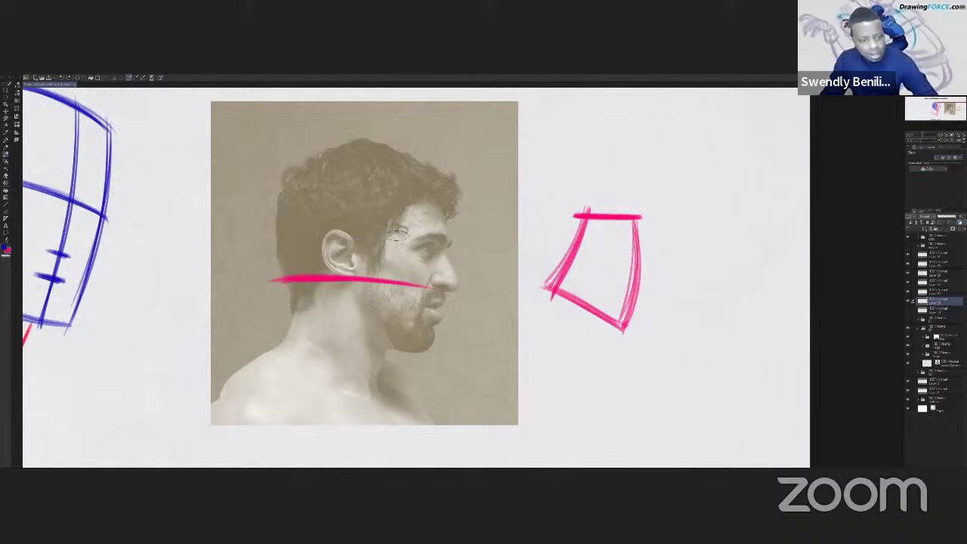
key("Delete")
Draw the neck's sloping base on the profile photo from the shoulder to the pit of the neck, and its front edge up to the chin.
left_click_drag(327, 247, 397, 264)
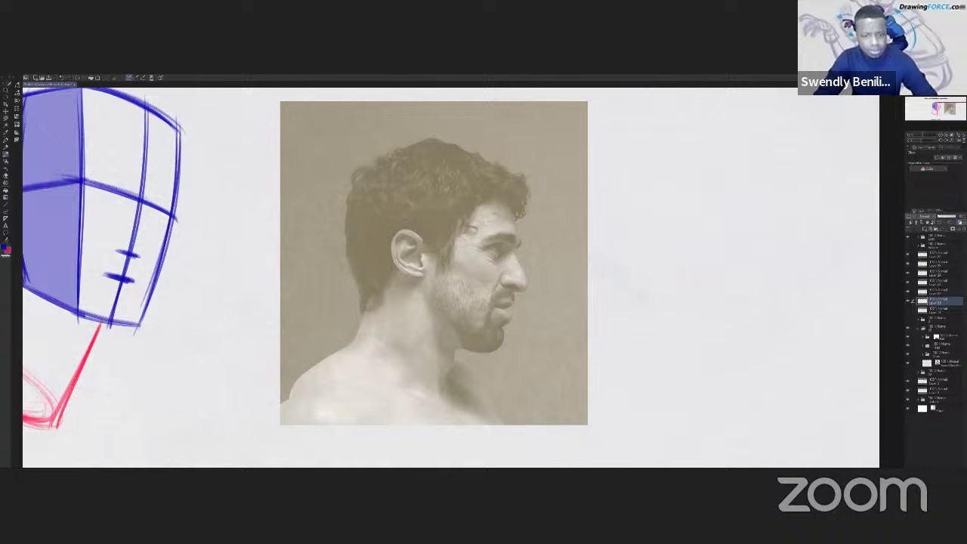
left_click(443, 397)
left_click_drag(341, 352, 441, 397)
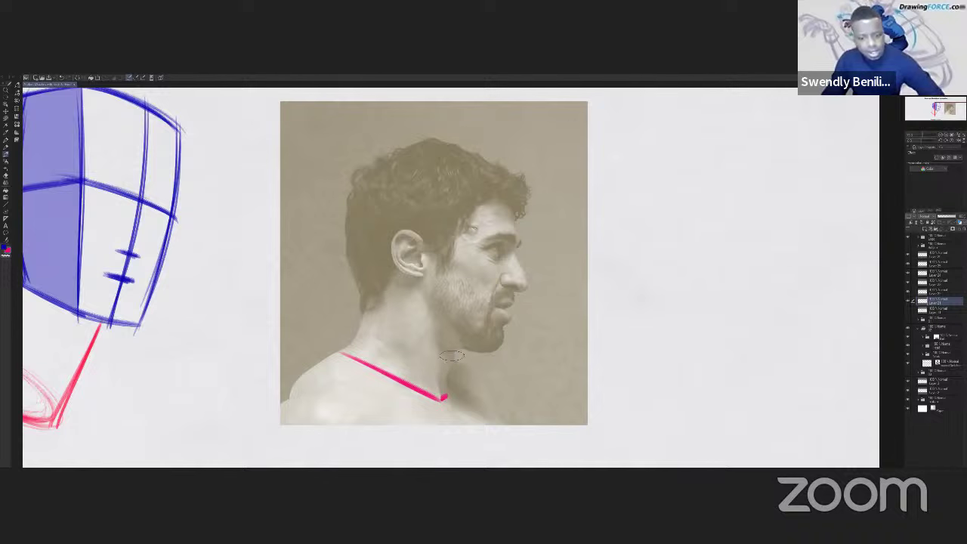
left_click_drag(455, 348, 444, 397)
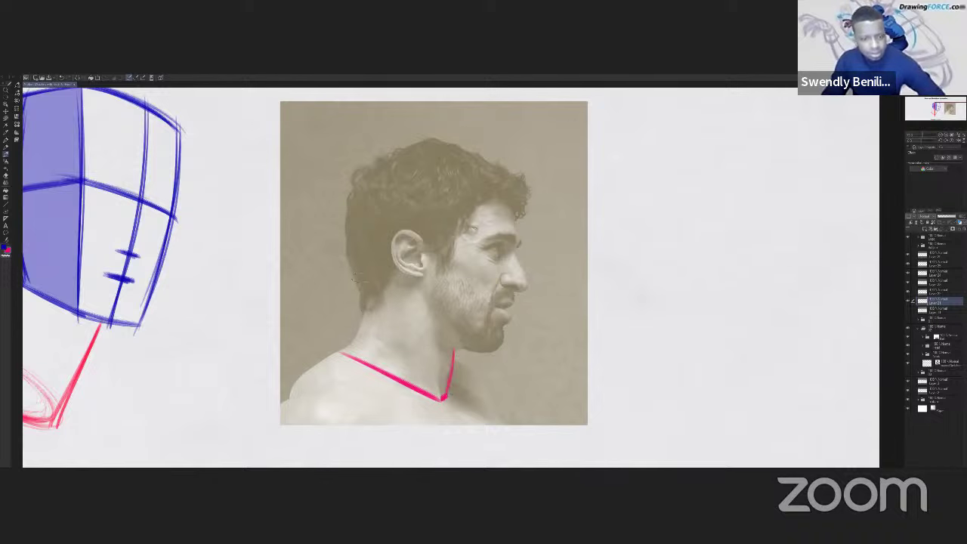